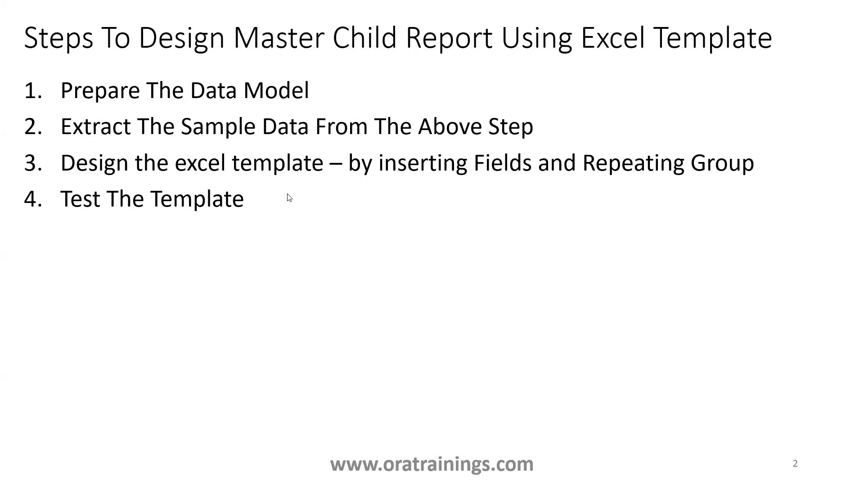
click(326, 196)
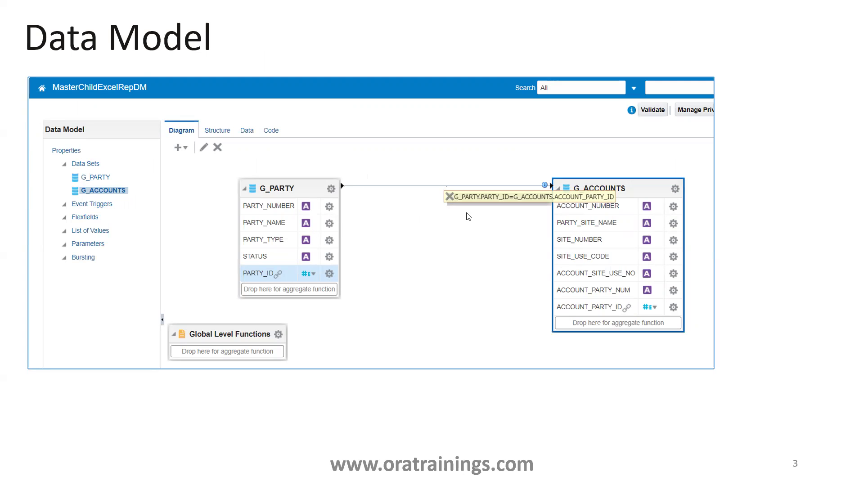
click(334, 204)
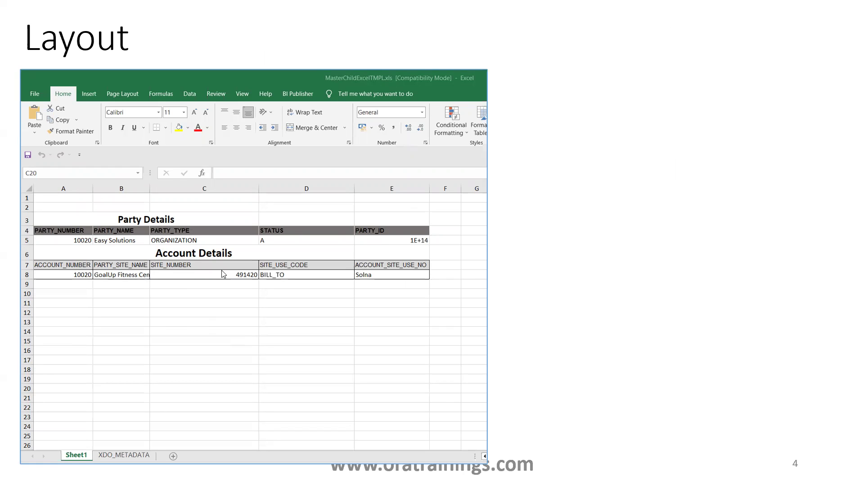
click(284, 269)
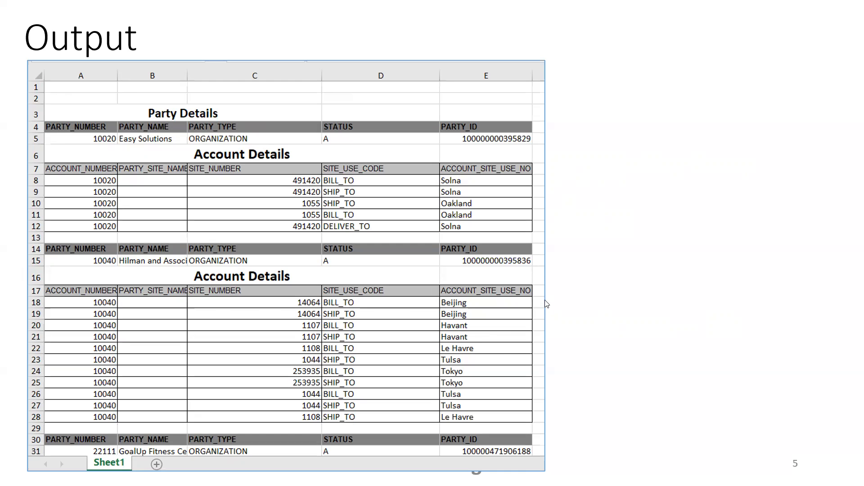
Switch to the SQL notes in Notepad++ and review the Party query on the hz_parties table
key(alt+Tab)
key(alt+Tab)
key(alt+Tab)
key(alt+Tab)
key(alt+Tab)
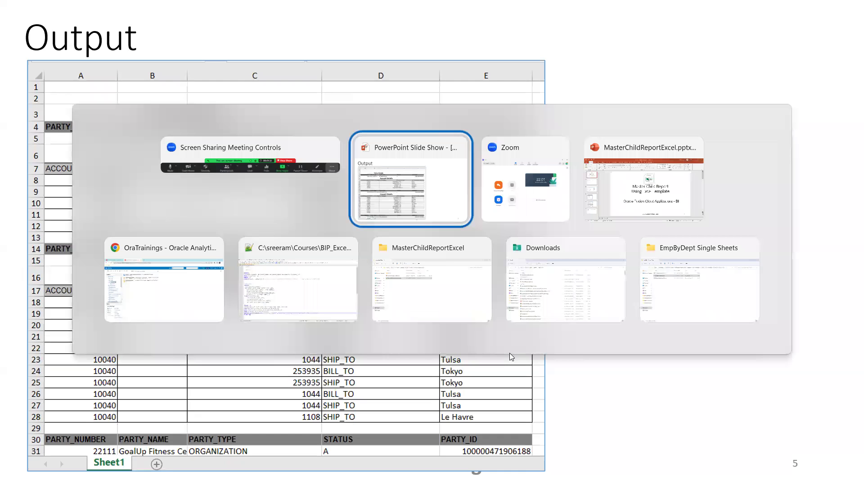
click(296, 286)
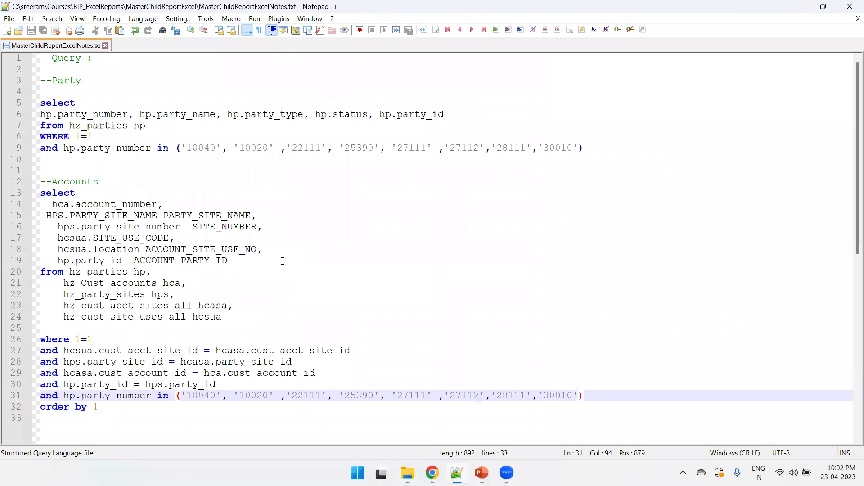
scroll(283, 261, up, 1)
double_click(105, 132)
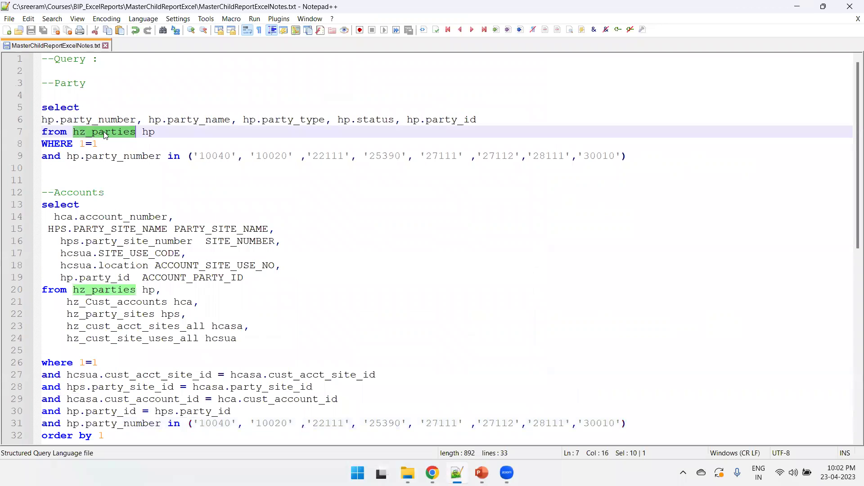
drag(632, 156, 33, 113)
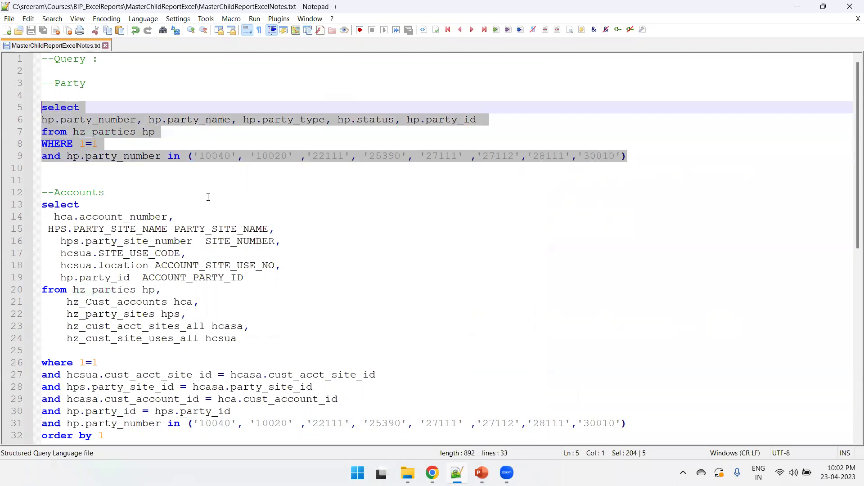
click(215, 180)
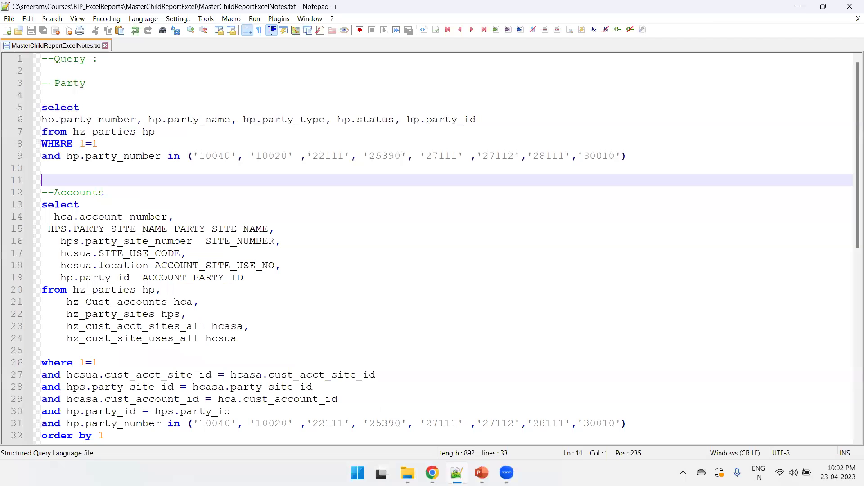
Switch to Oracle Analytics Publisher in Chrome, keep the session alive, reload the catalog and create a new data model
mouse_move(432, 473)
click(412, 376)
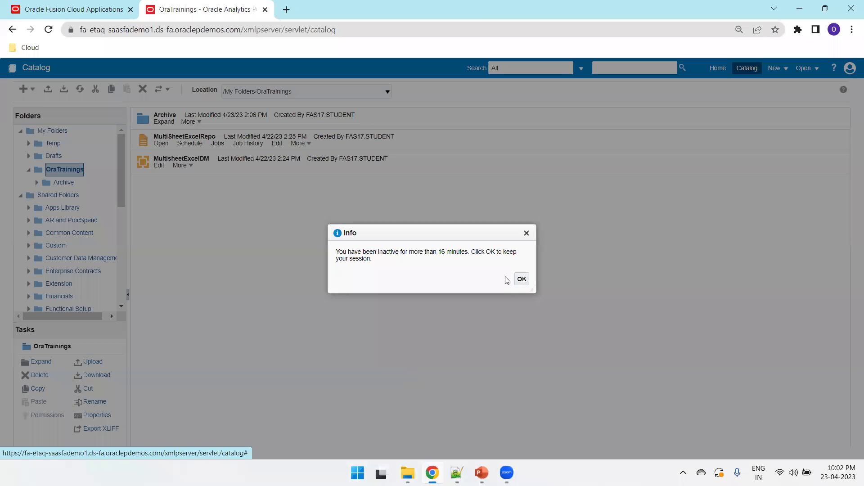
click(522, 279)
click(49, 30)
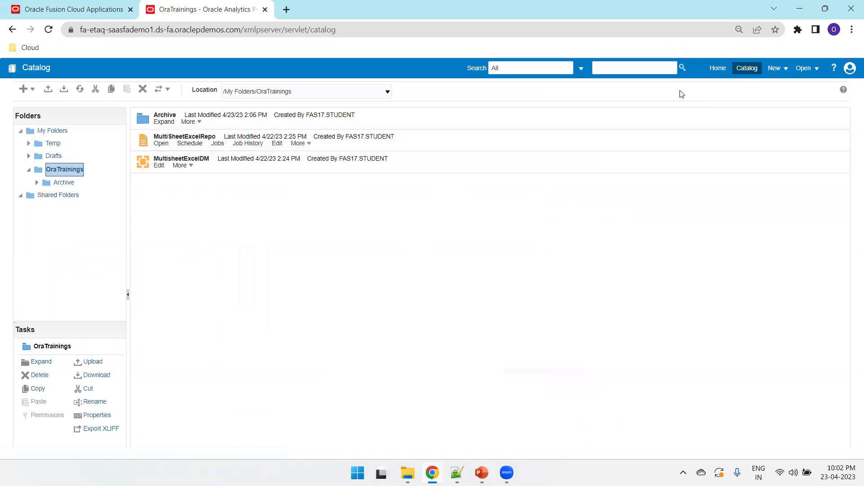
click(775, 68)
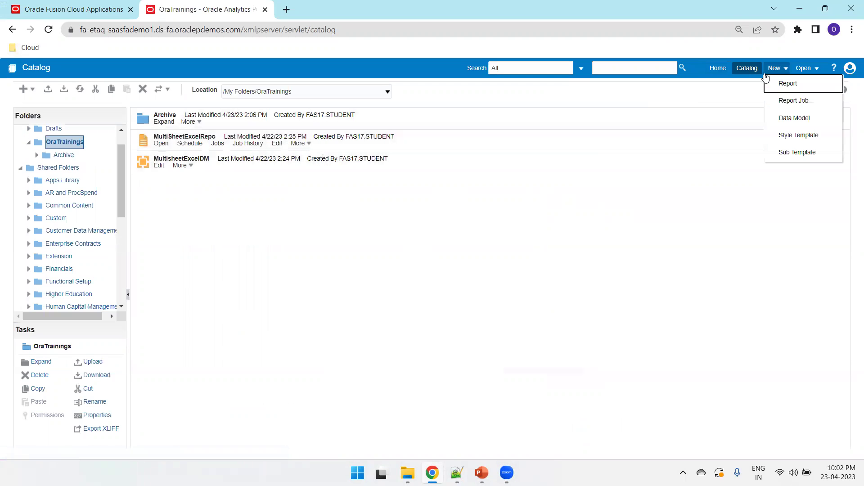
click(792, 119)
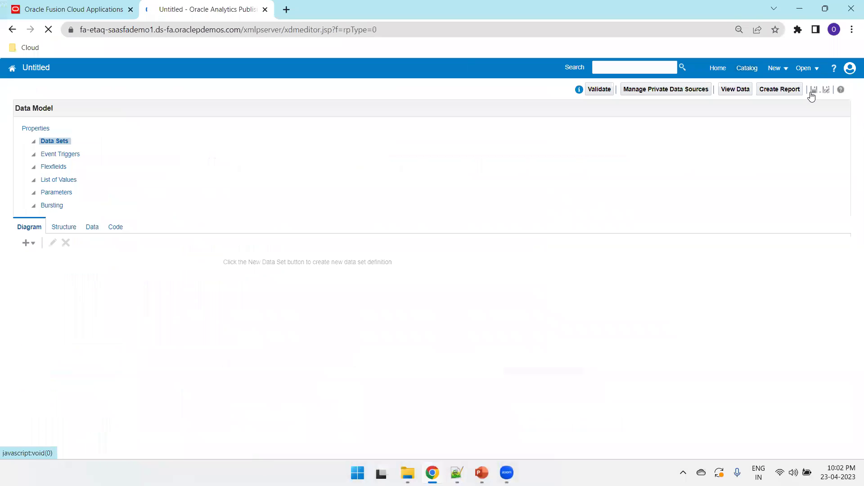
Save the new data model as MasterDetailsExcelDM in the OraTrainings folder under My Folders
click(814, 90)
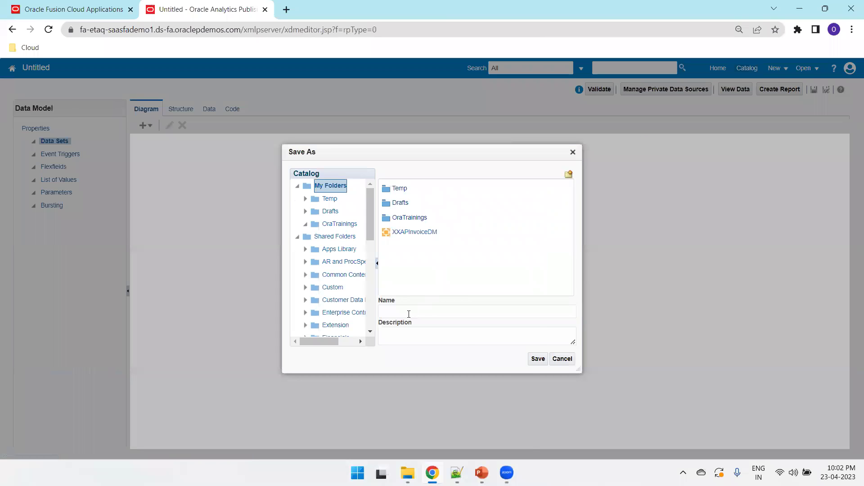
click(409, 313)
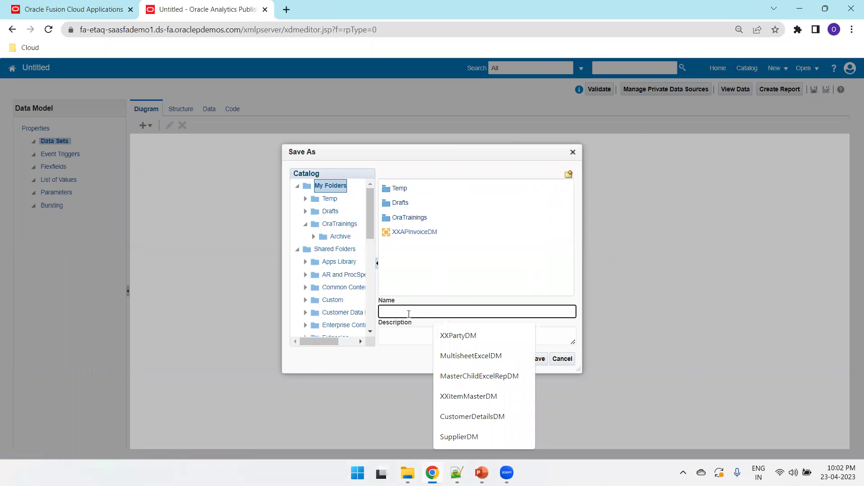
click(414, 218)
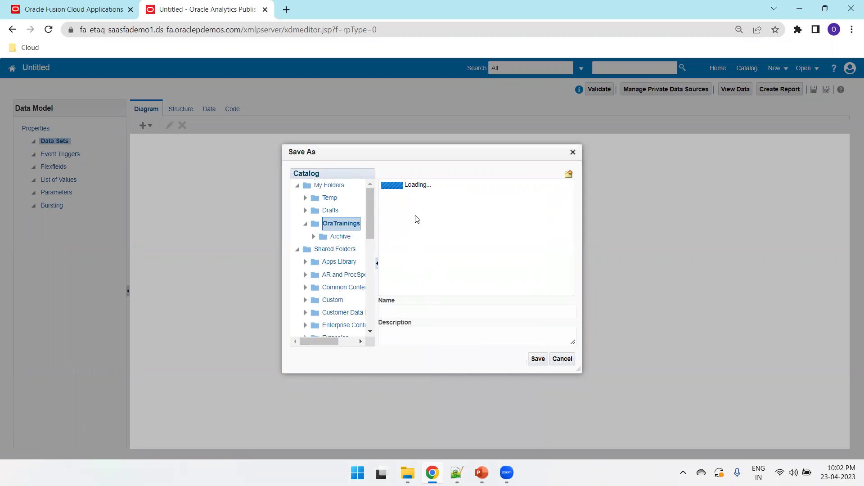
click(418, 313)
text(MasterDetails)
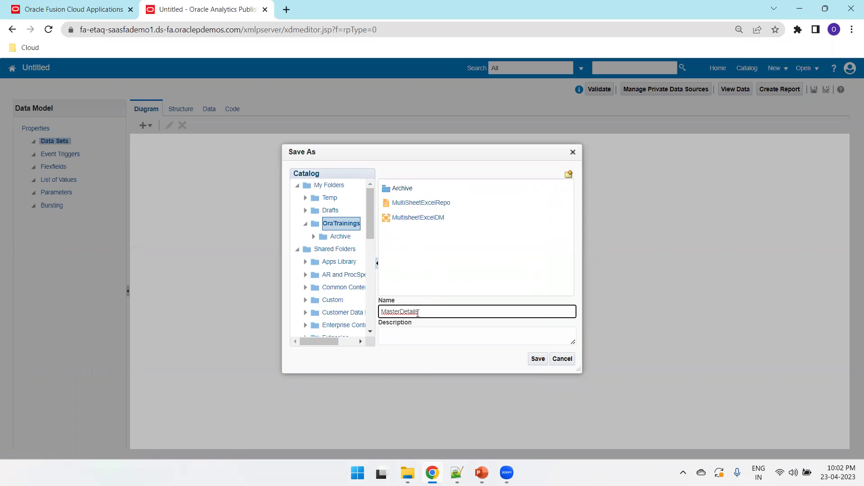
text(DM)
click(418, 314)
text(ExcelDM)
click(538, 360)
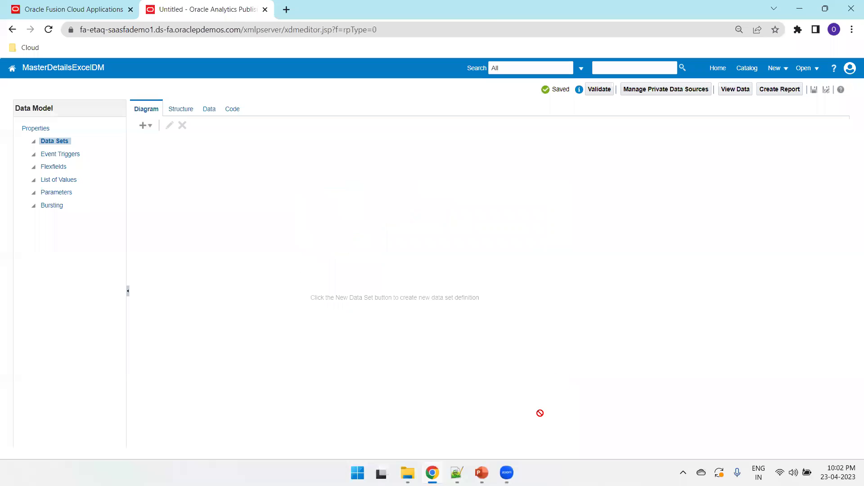
Copy the complete Party select query from the Notepad++ notes and return to the data model in Chrome
key(alt+Tab)
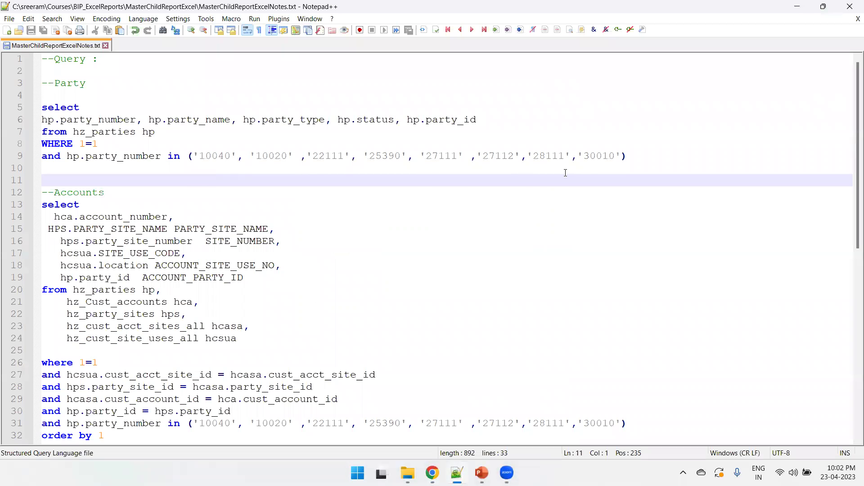
drag(642, 165, 42, 107)
key(ctrl+c)
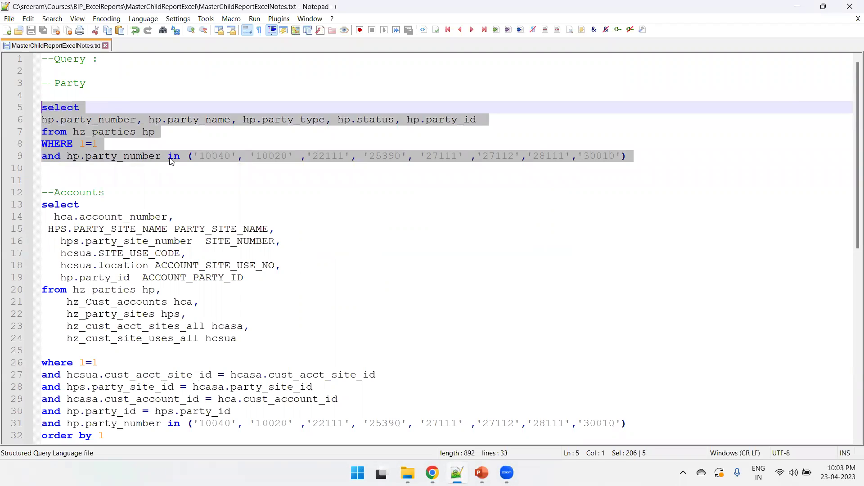
key(alt+Tab)
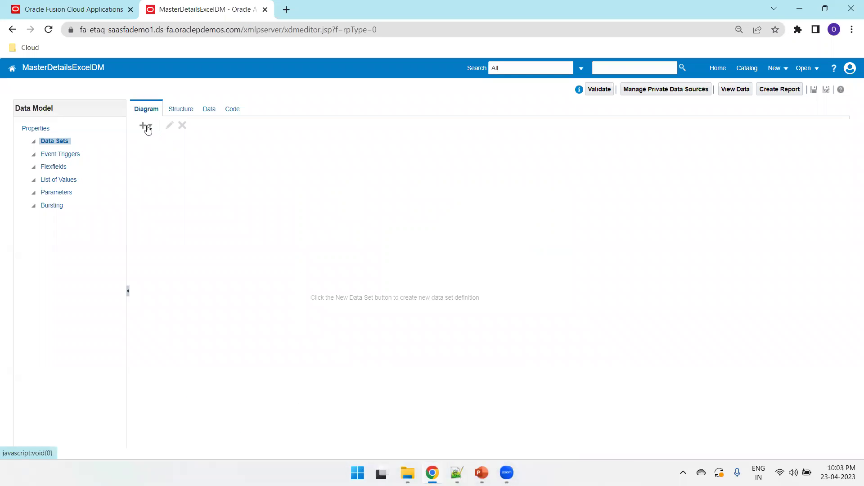
Add a SQL Query data set named PARTY_Q with the copied query on data source ApplicationDB_FSCM, and save the data model
click(144, 125)
click(150, 140)
click(376, 245)
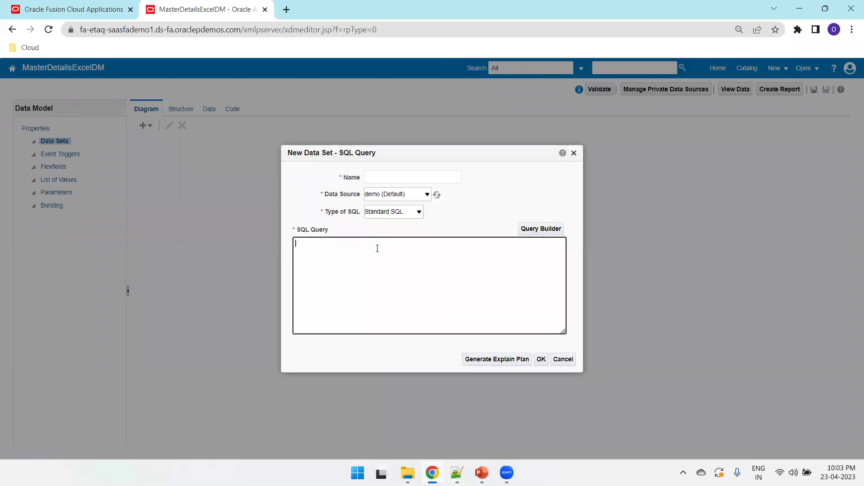
key(ctrl+v)
click(392, 195)
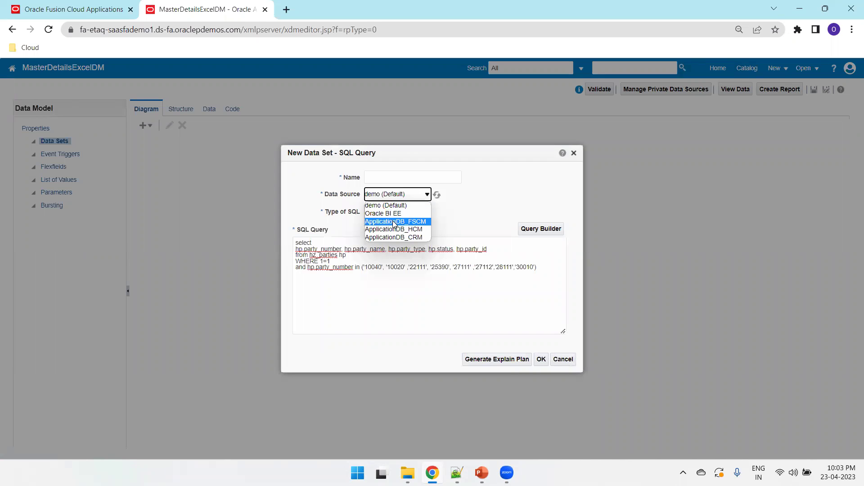
click(394, 222)
click(406, 177)
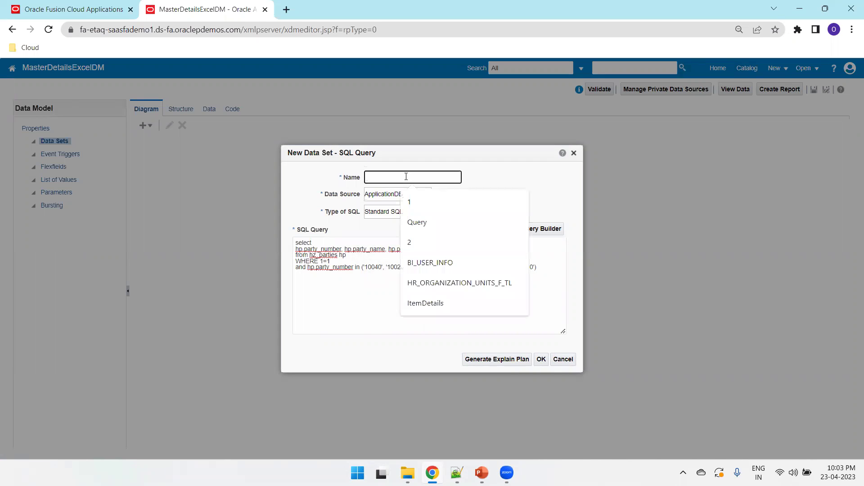
text(PARTY_Q)
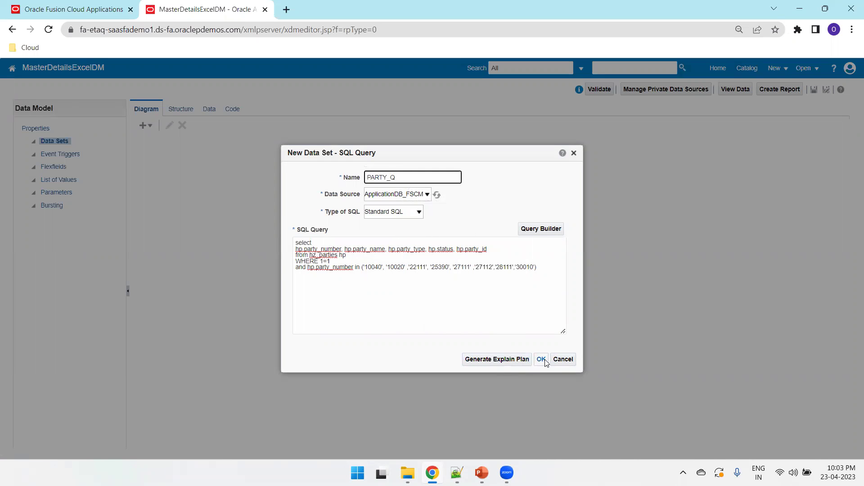
click(542, 359)
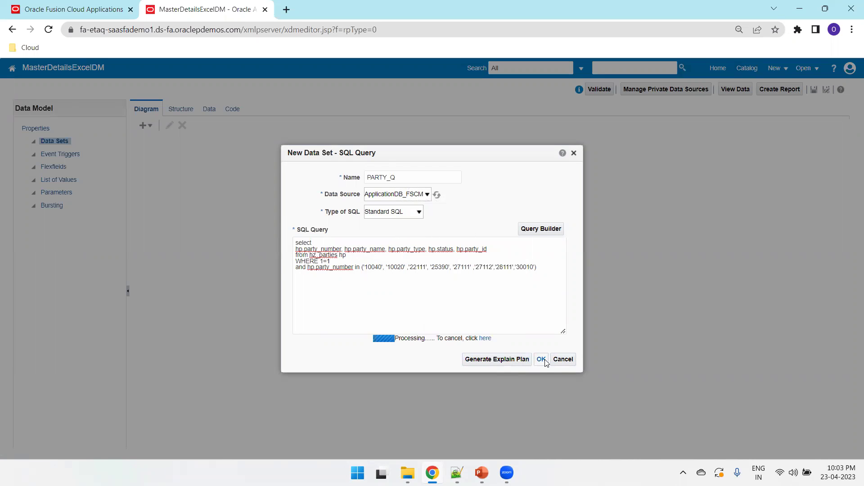
click(814, 89)
Switch to the Notepad++ notes and examine the Accounts query, especially the hp.party_id column aliased as ACCOUNT_PARTY_ID
key(alt+Tab)
scroll(197, 355, down, 1)
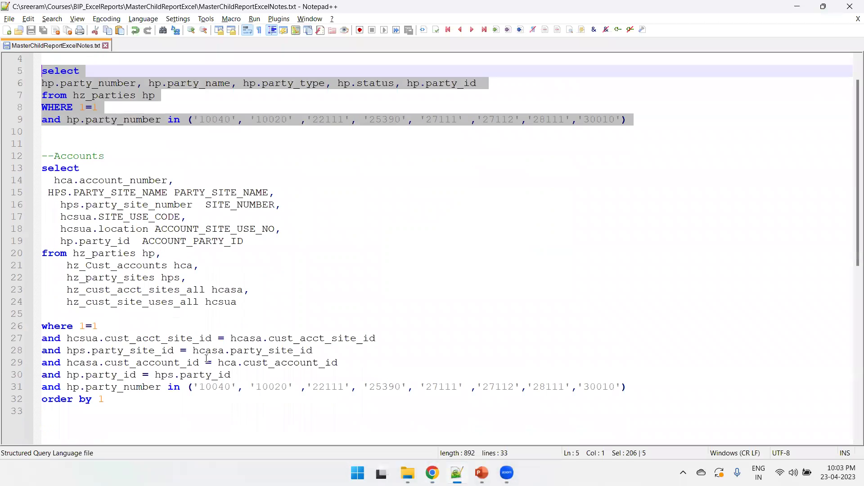
ctrl+scroll(197, 355, down, 1)
drag(101, 374, 12, 167)
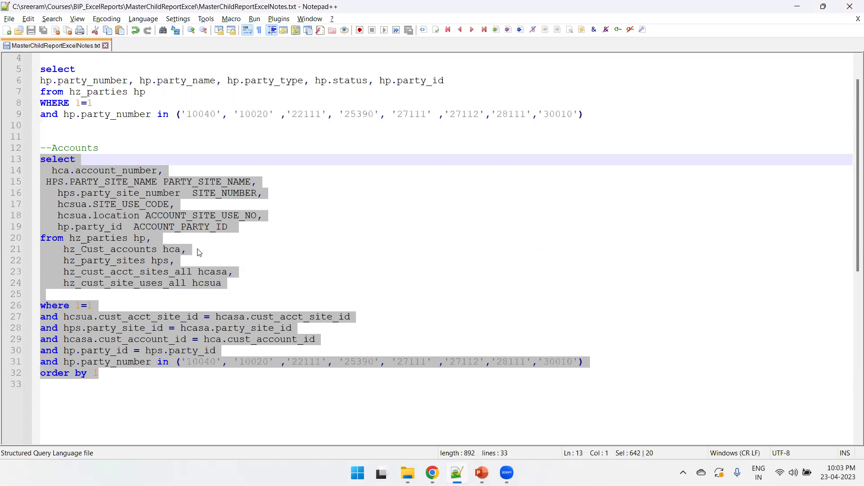
scroll(199, 252, up, 1)
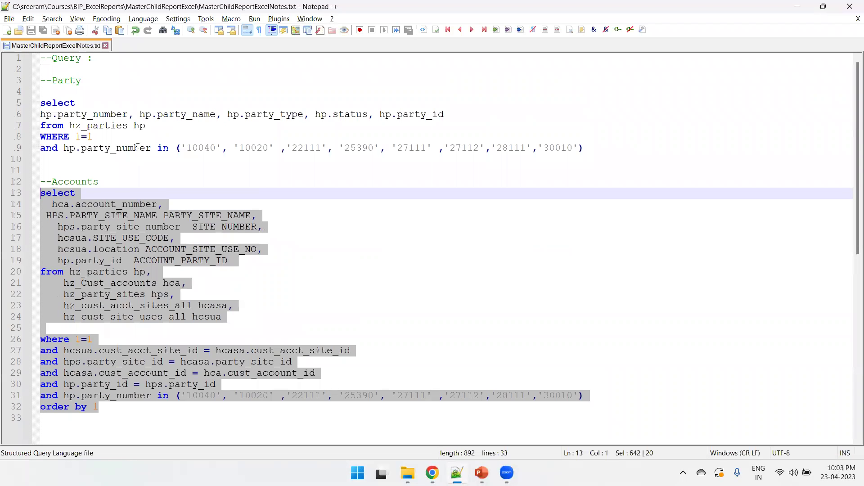
click(193, 261)
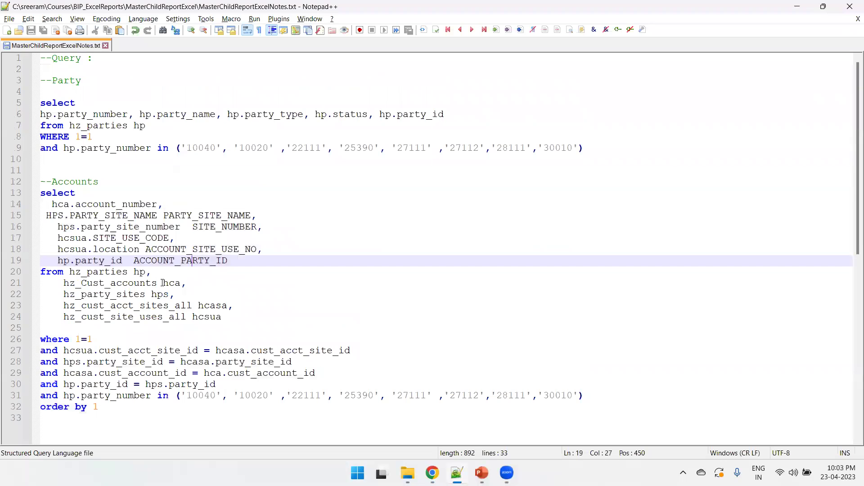
click(130, 260)
double_click(107, 260)
double_click(141, 260)
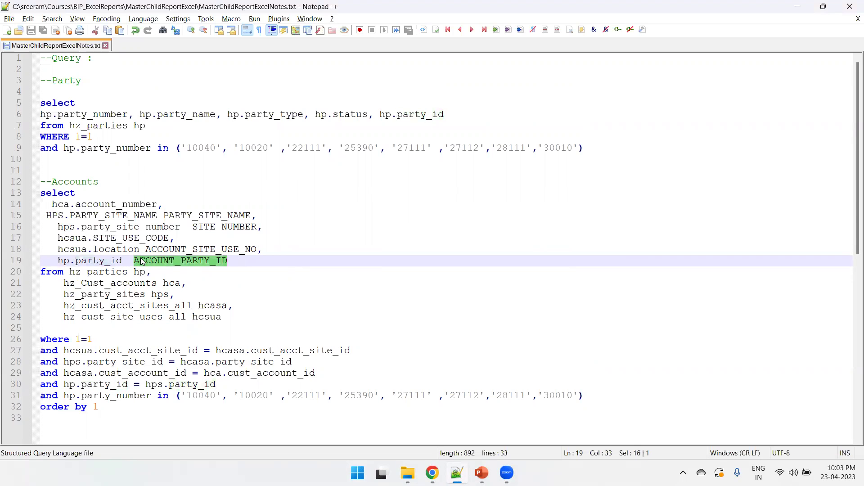
Copy the whole Accounts query from its select through the order by line and return to the data model in Chrome
drag(123, 412, 18, 200)
key(ctrl+c)
key(alt+Tab)
Add a SQL Query data set named ACCOUNTS_Q with the copied Accounts query on data source ApplicationDB_FSCM
click(140, 129)
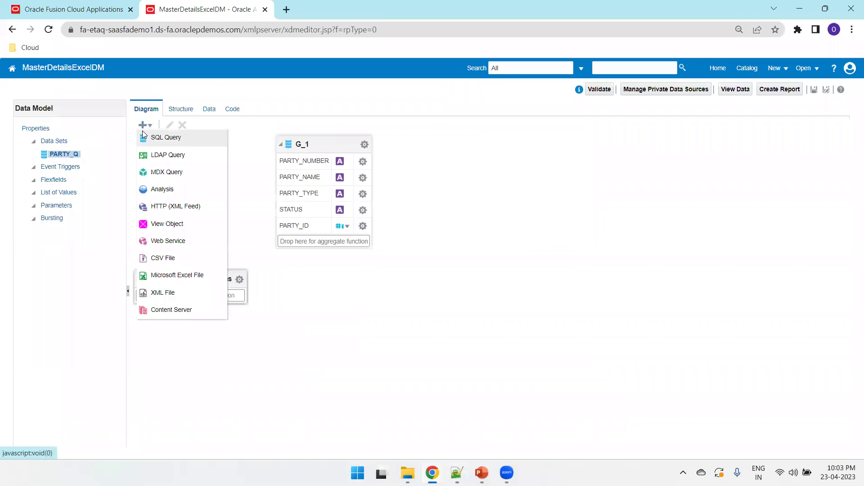
click(166, 137)
key(ctrl+v)
click(391, 194)
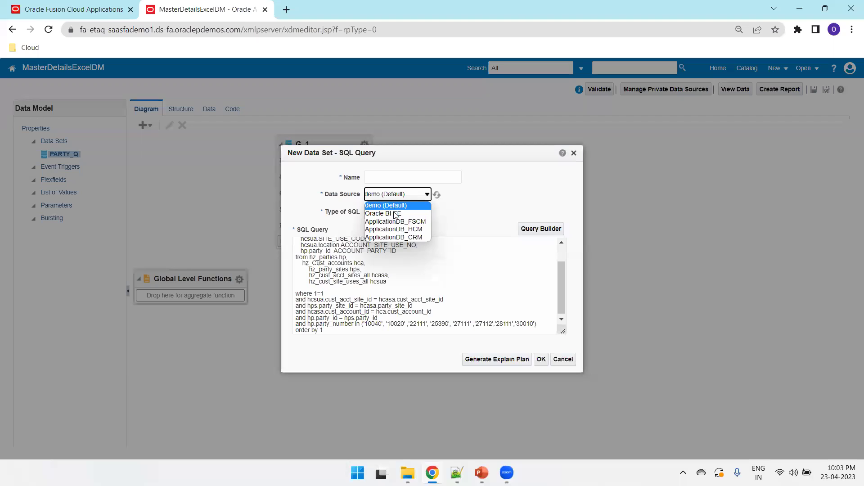
click(396, 220)
click(387, 179)
text(ACCOUNTS_Q)
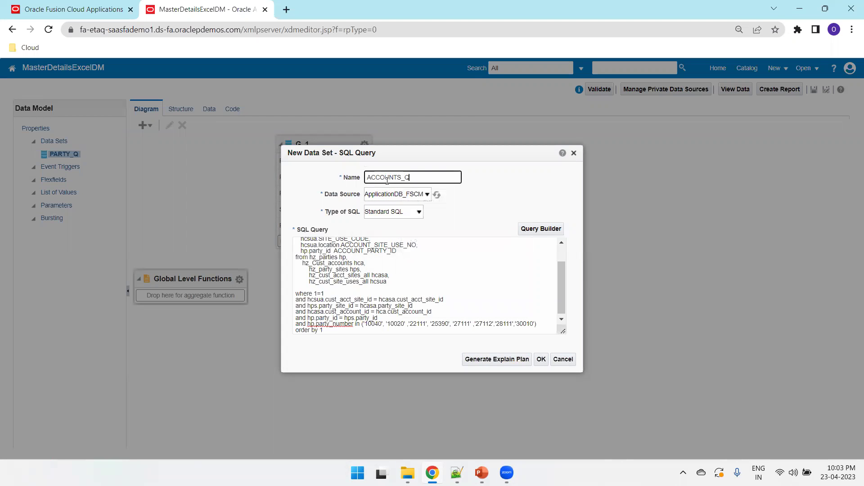
click(542, 360)
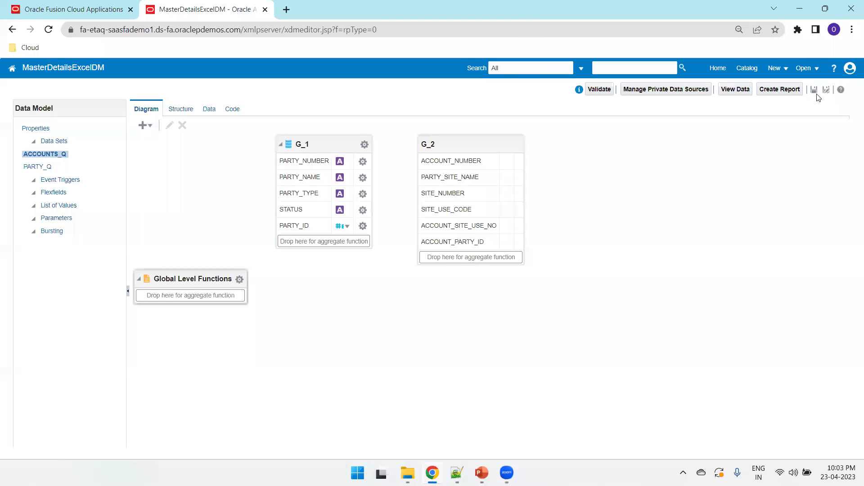
Save the data model and move the G_1 group farther away from the G_2 group in the diagram
click(815, 92)
drag(324, 139, 278, 142)
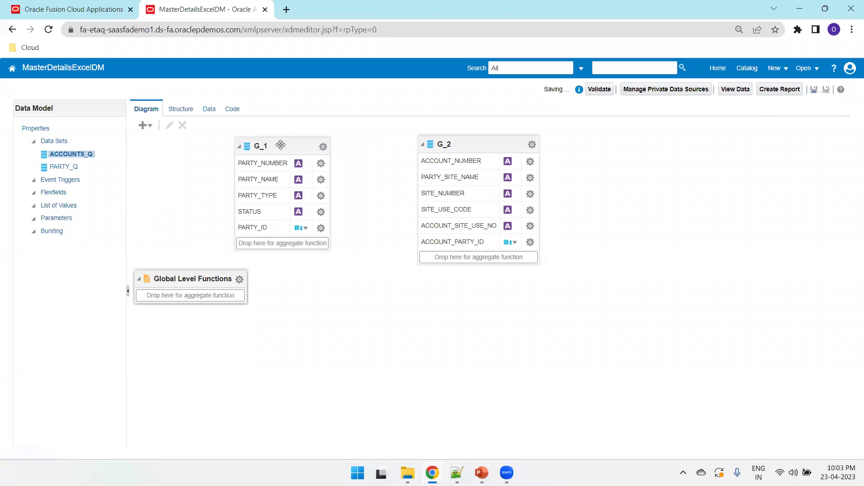
Move the G_2 group farther from G_1 and link PARTY_ID in G_1 to ACCOUNT_PARTY_ID in G_2
drag(459, 146, 524, 148)
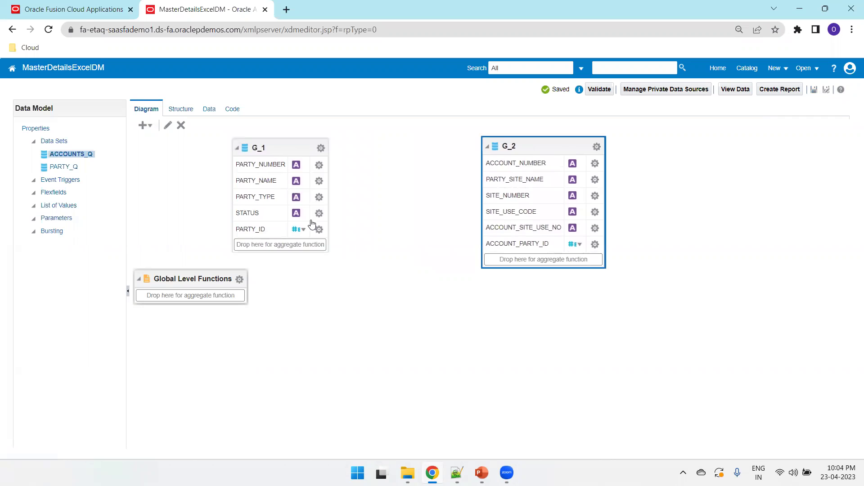
drag(320, 230, 494, 248)
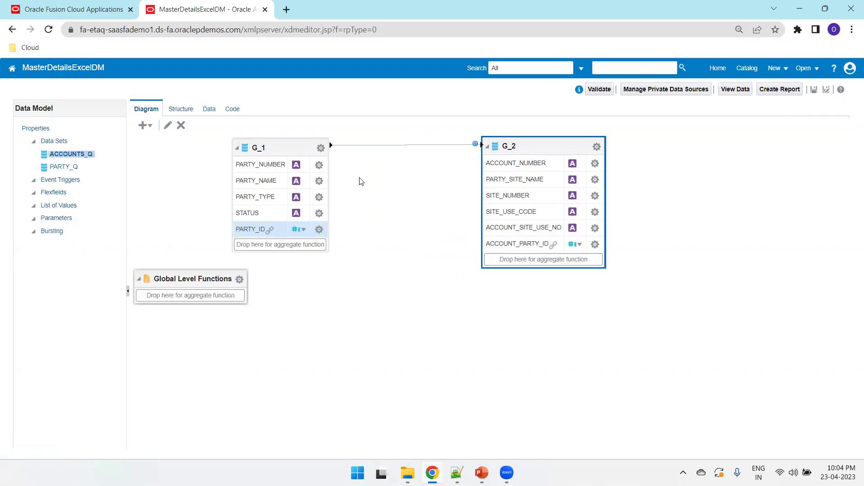
mouse_move(473, 148)
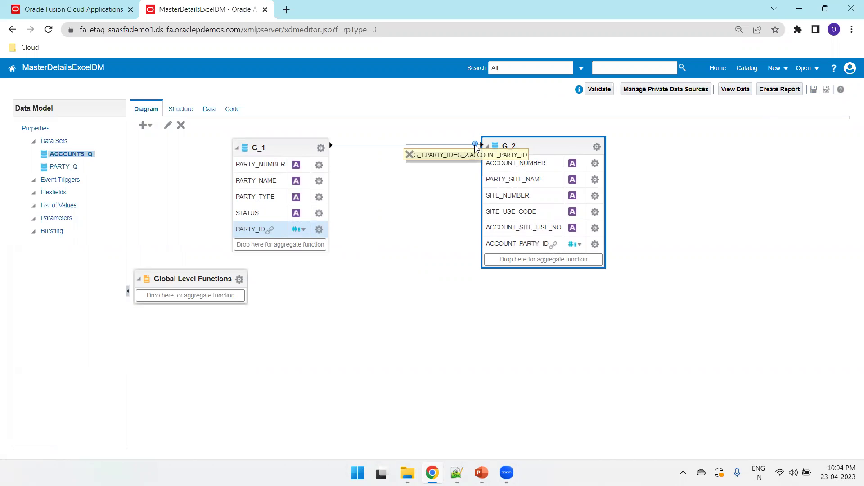
Change both the group name and the display name of the G_1 group to G_PARTY
click(283, 151)
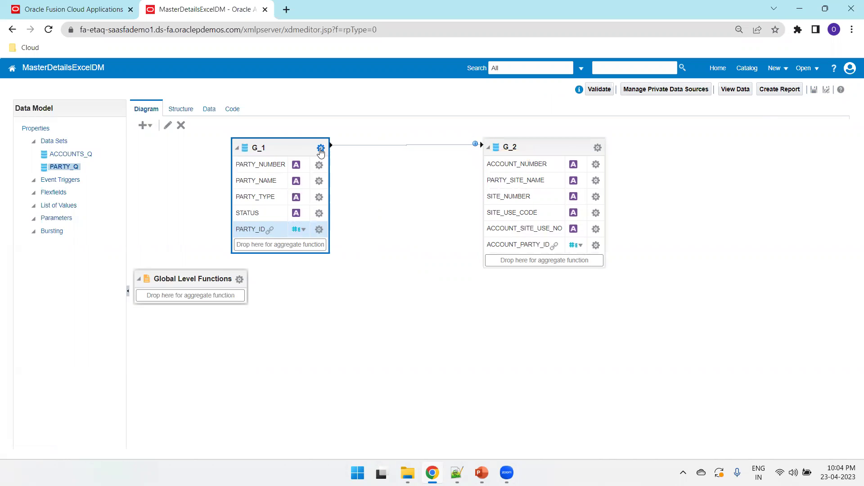
click(321, 149)
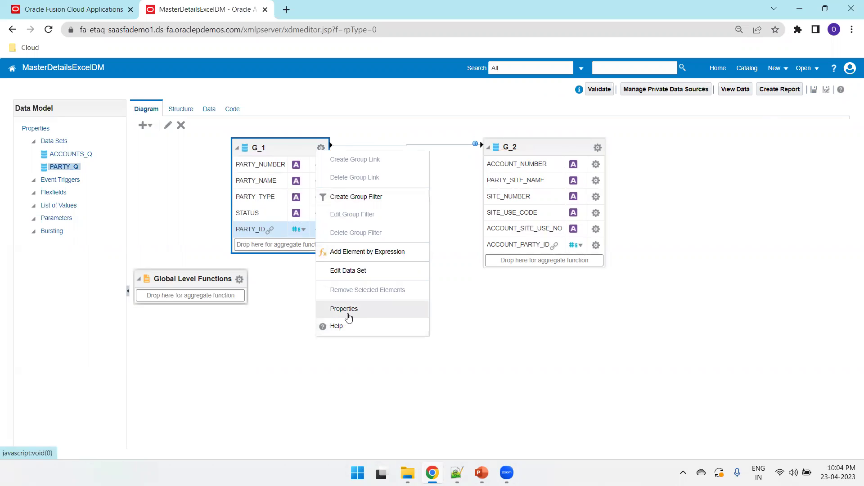
click(321, 147)
click(321, 148)
click(343, 308)
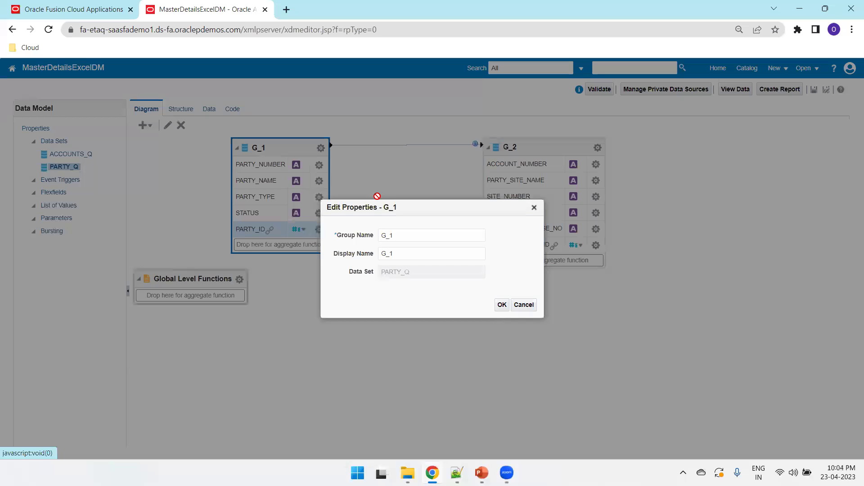
double_click(406, 237)
text(G_PARTY)
double_click(405, 237)
key(ctrl+c)
key(Tab)
key(ctrl+v)
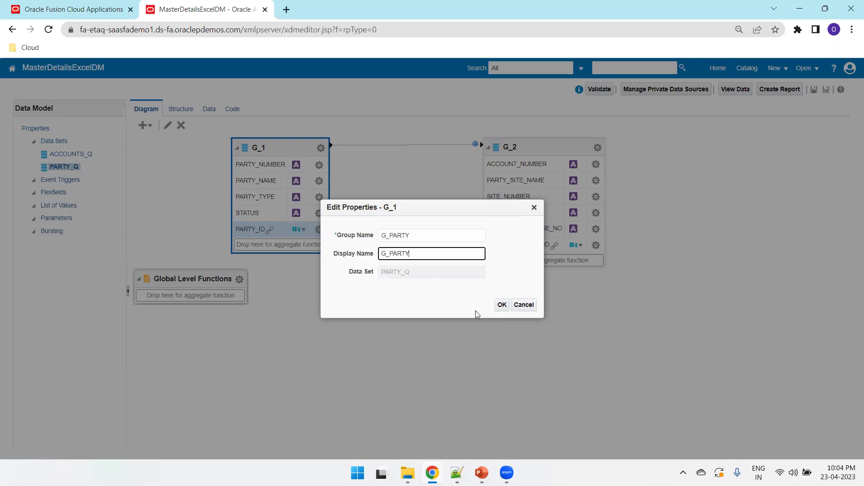
click(503, 306)
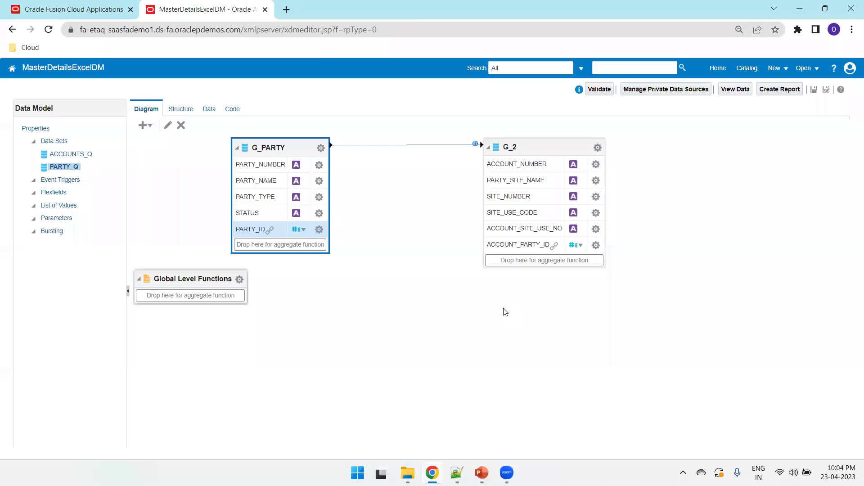
Change the G_2 group's name and display name to G_ACCOUNTS and save the data model
click(598, 148)
click(633, 313)
click(448, 231)
key(ctrl+a)
text(G_ACCOUNTS)
key(ctrl+a)
key(Tab)
key(ctrl+v)
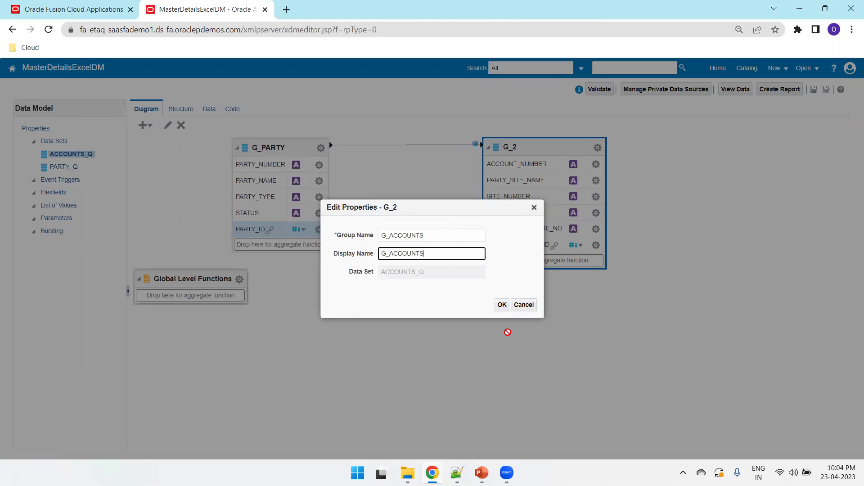
click(502, 305)
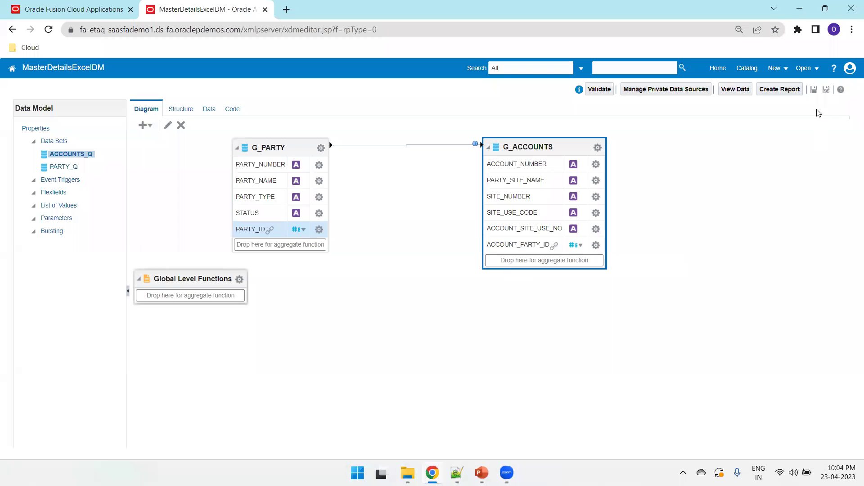
click(814, 90)
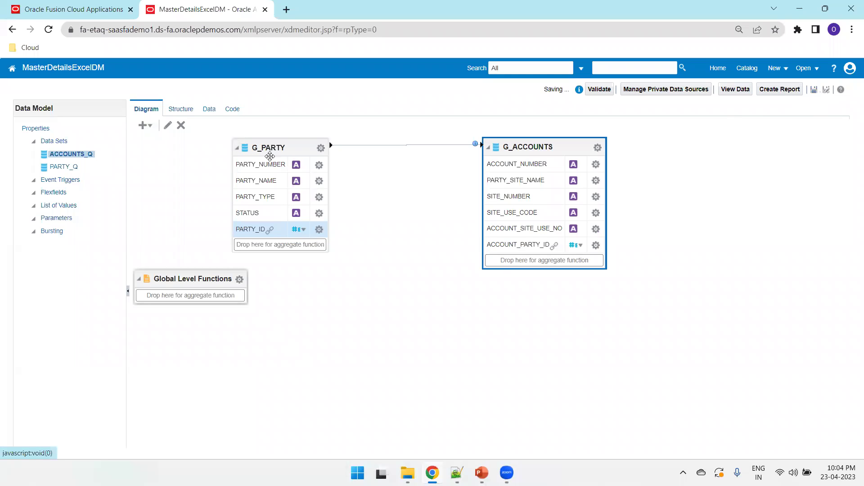
Examine the data model structure, checking how ACCOUNTS_Q nests under PARTY_Q and the XML tag names of both groups
click(189, 110)
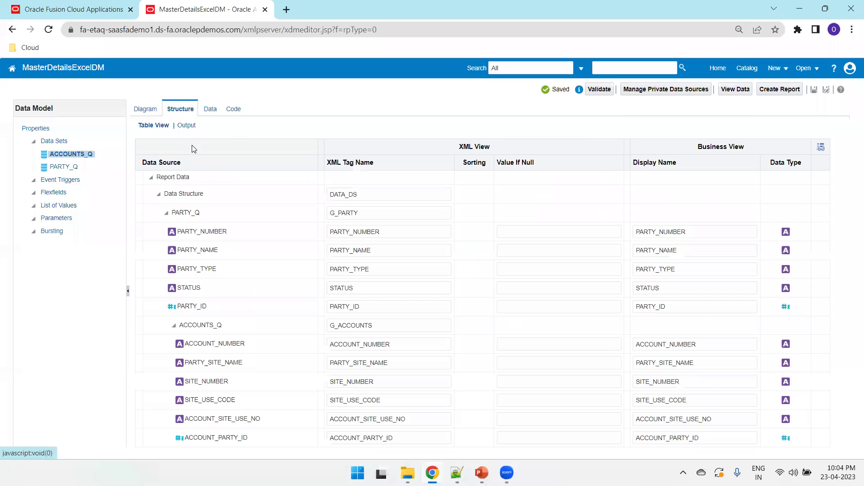
click(170, 212)
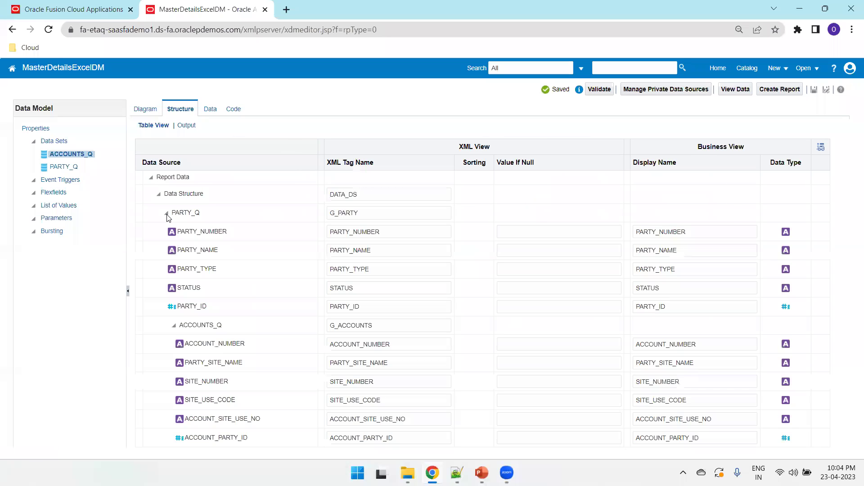
click(174, 326)
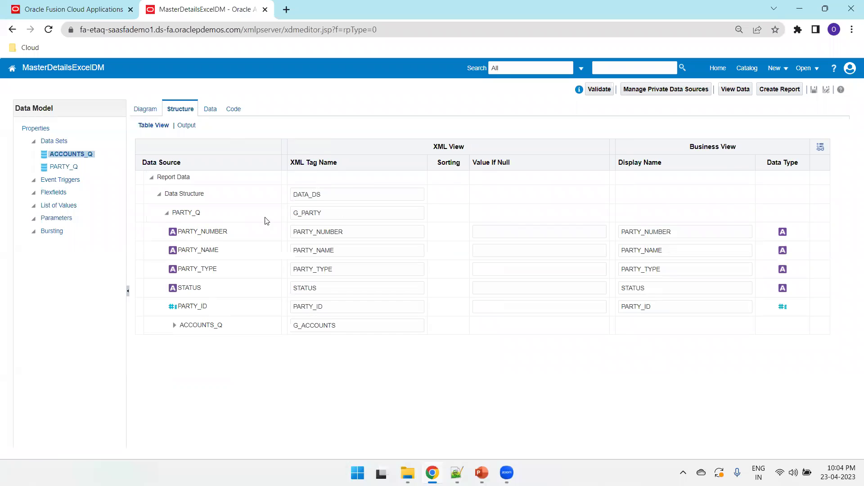
double_click(331, 212)
click(349, 325)
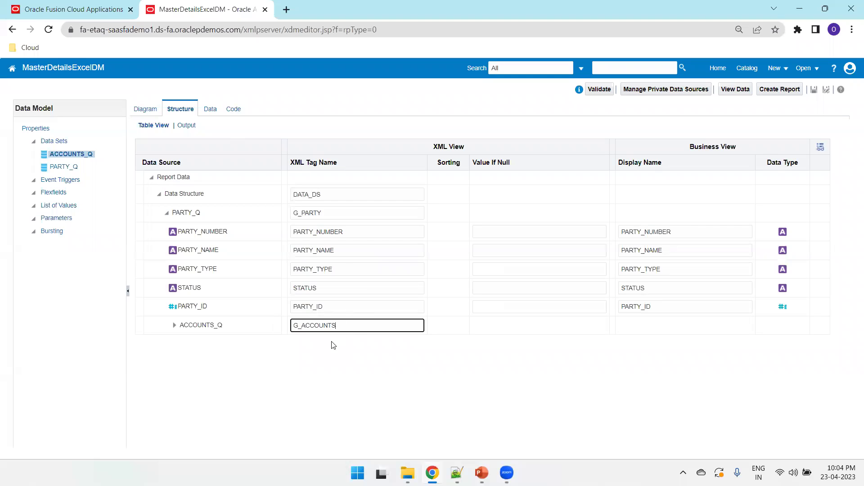
Generate the data model's data for 10 rows and check the parties with their accounts in table view
click(209, 110)
click(194, 132)
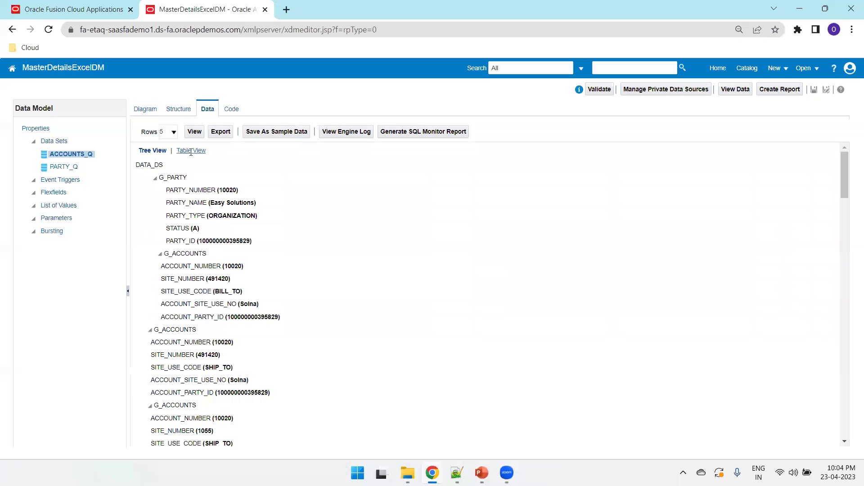
click(190, 150)
click(172, 132)
click(164, 151)
click(193, 132)
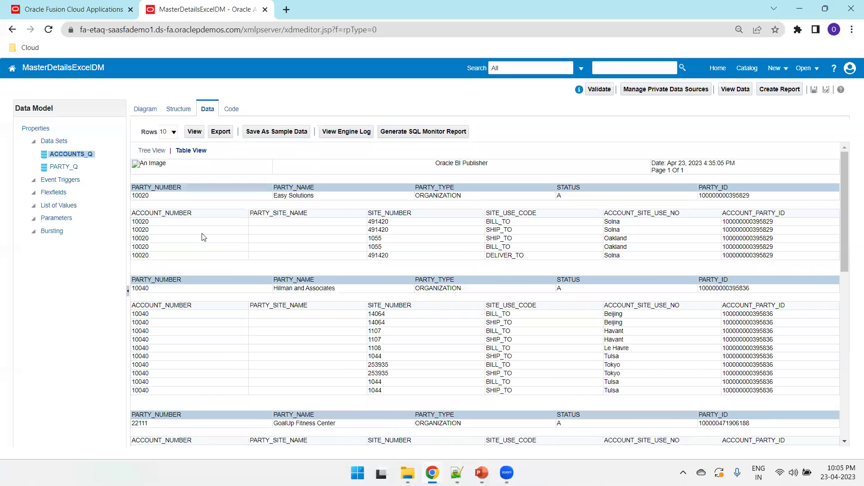
double_click(146, 195)
Save the data model, export its data as MasterDetailsExcelDM.xml and show the downloaded file in its folder
click(814, 90)
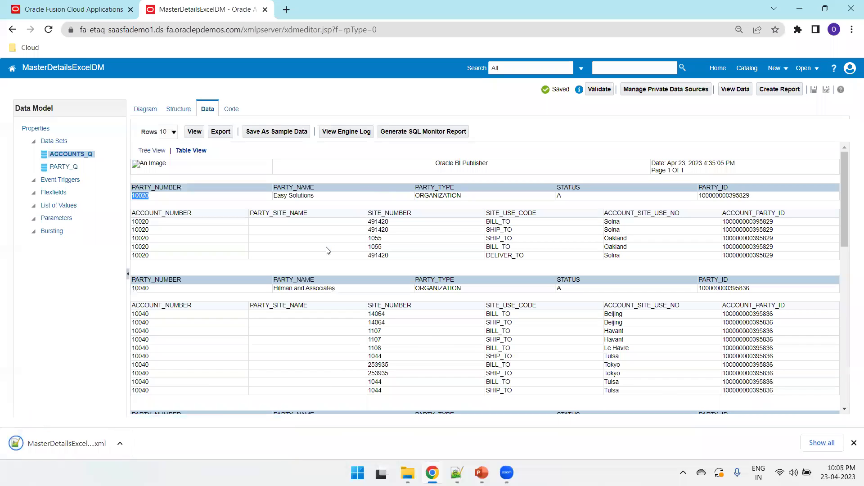
key(ctrl+j)
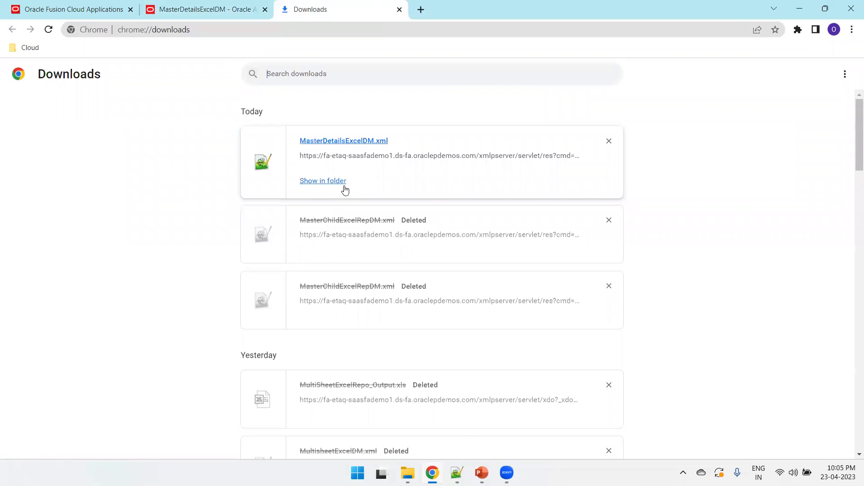
click(340, 182)
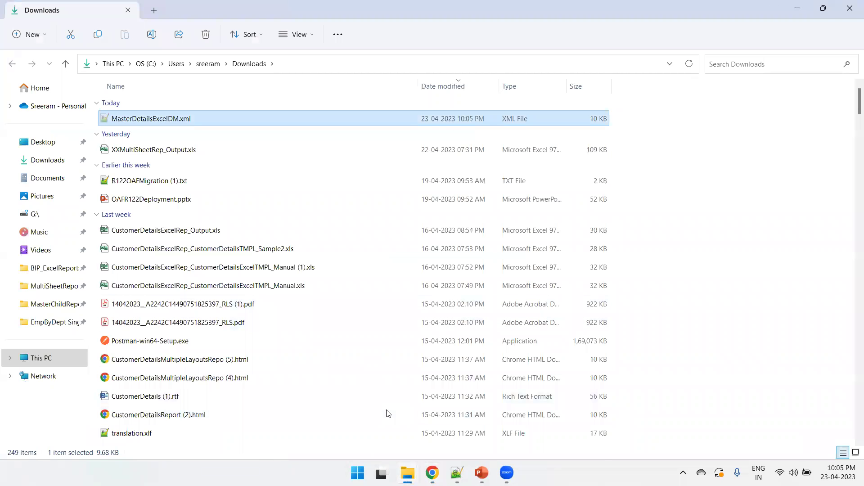
Transfer MasterDetailsExcelDM.xml from Downloads to the MasterChildReportExcel folder and select that folder's full path
mouse_move(408, 473)
click(286, 396)
click(285, 300)
click(399, 61)
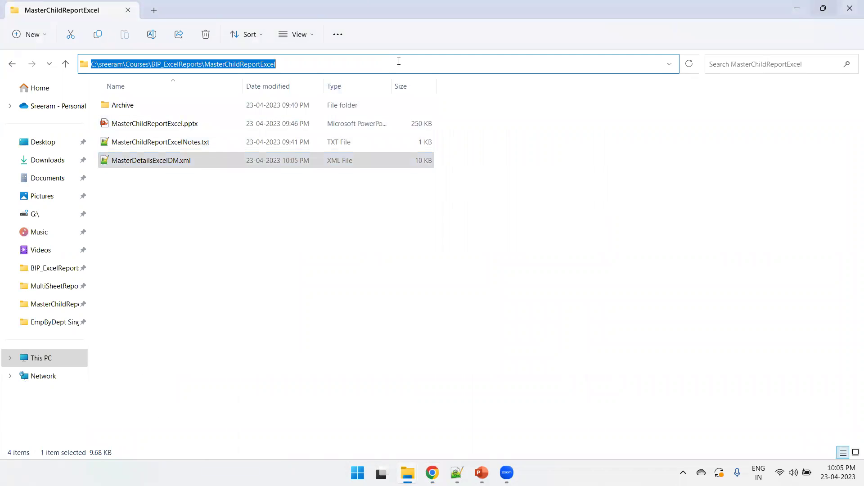
Launch Excel from the Windows Run dialog and create a blank workbook
key(super+r)
text(cmd)
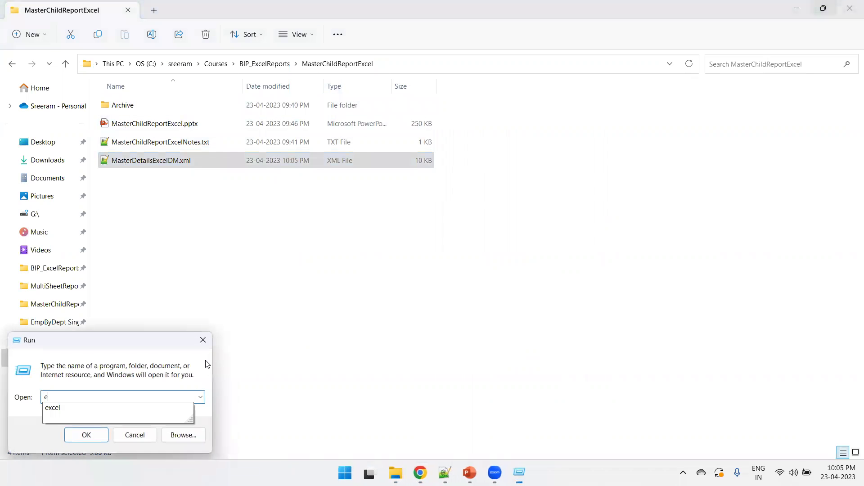
click(93, 438)
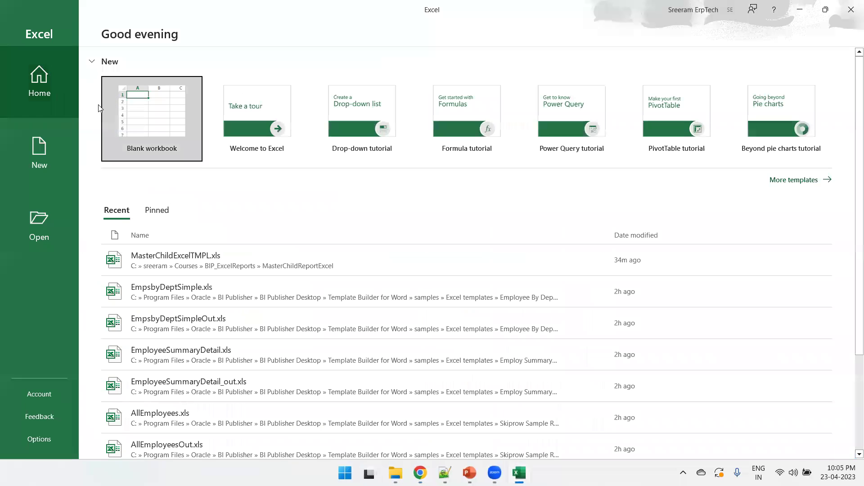
click(104, 108)
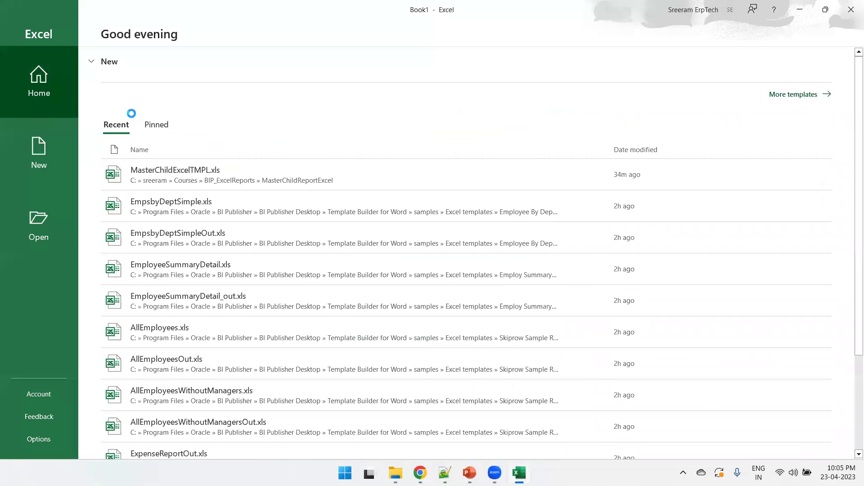
Save the workbook in the MasterChildReportExcel folder as MasterChildExcelTMPL in Excel 97-2003 Workbook (*.xls) format
key(ctrl+s)
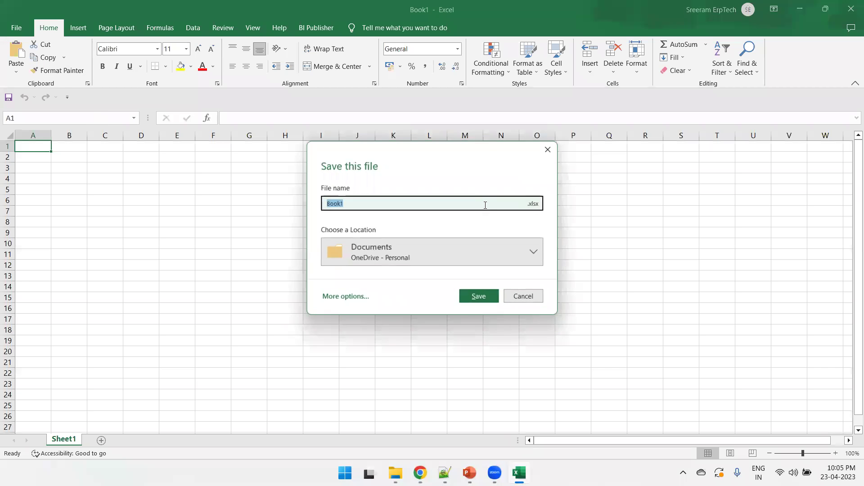
click(358, 299)
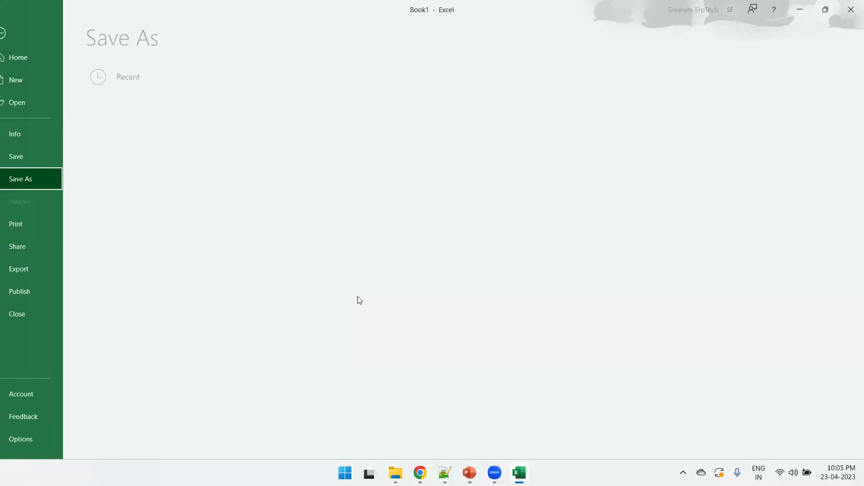
click(210, 215)
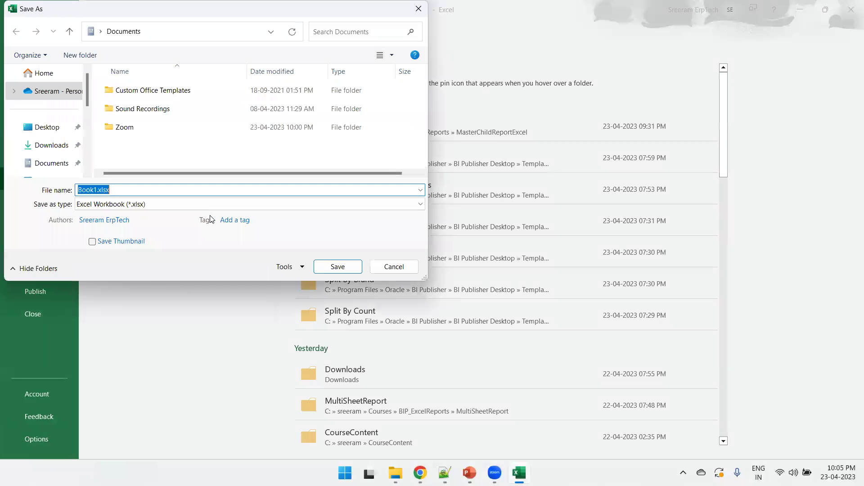
click(143, 205)
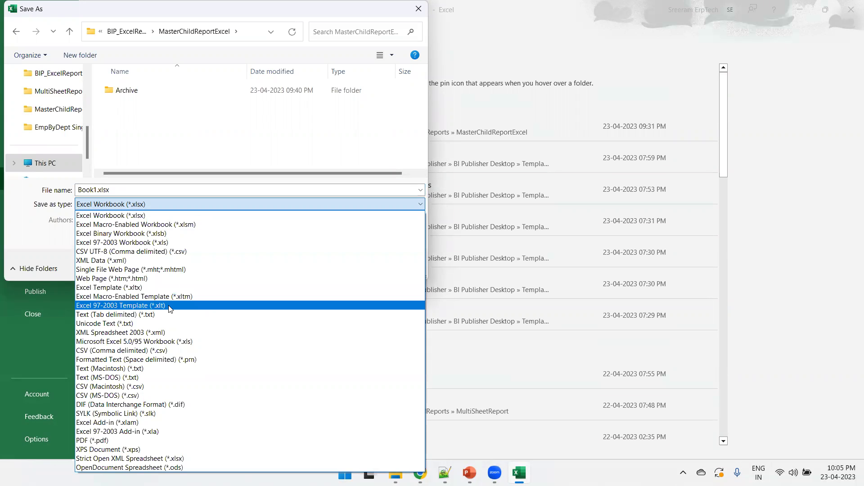
click(197, 242)
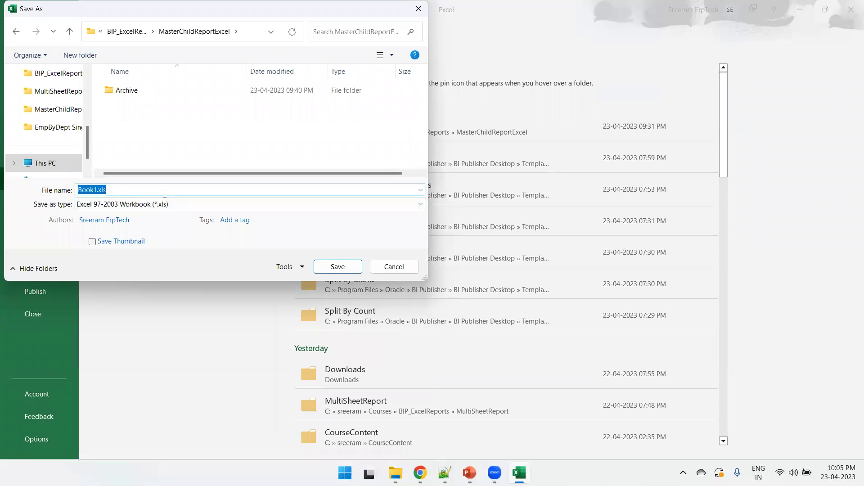
key(BackSpace)
text(MasterChildExcelTMPL)
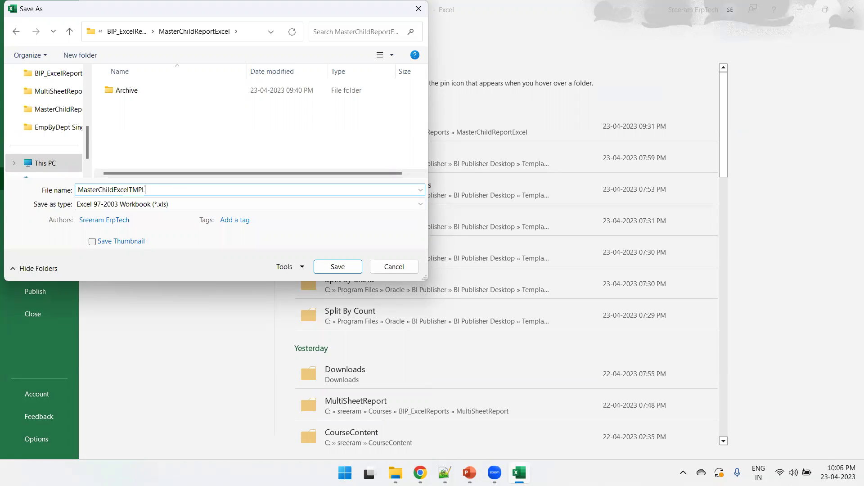
click(327, 269)
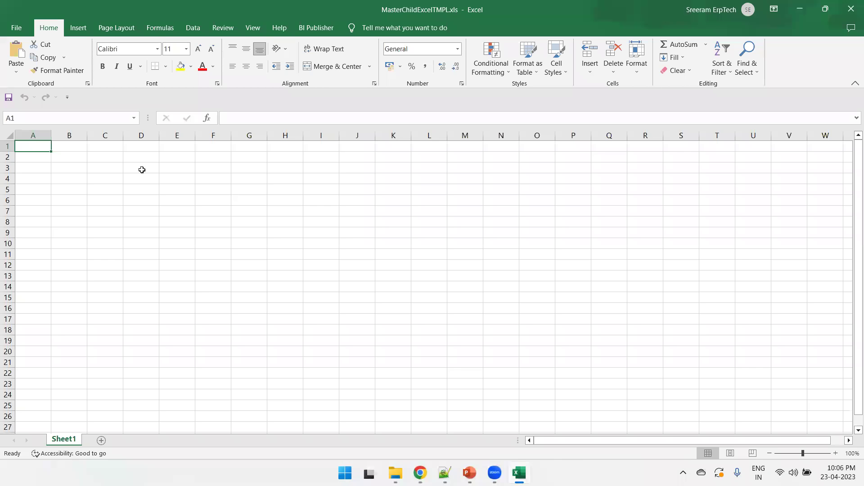
Merge and center cells A1:E2 on Sheet1 and enter the heading "Party Details"
drag(170, 155, 3, 137)
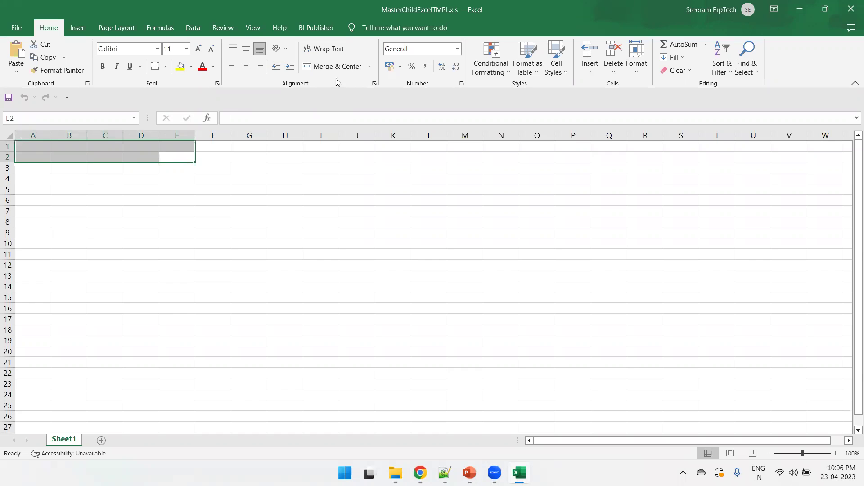
click(339, 56)
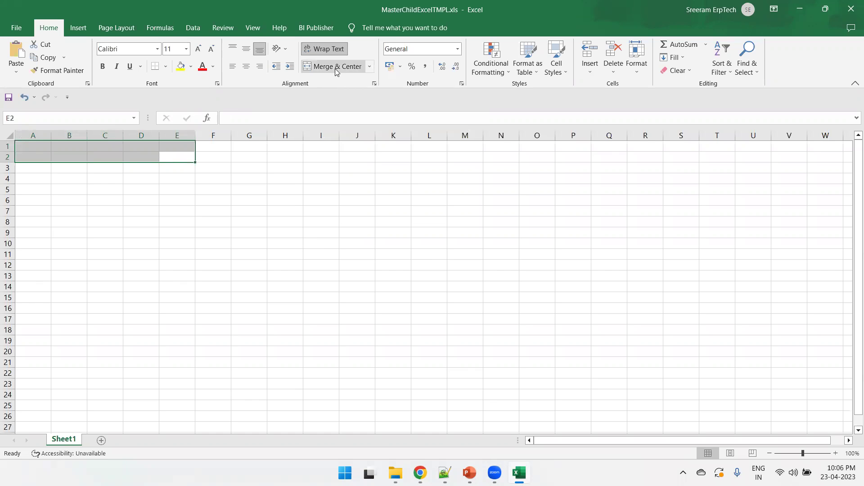
click(334, 67)
text(Party Details)
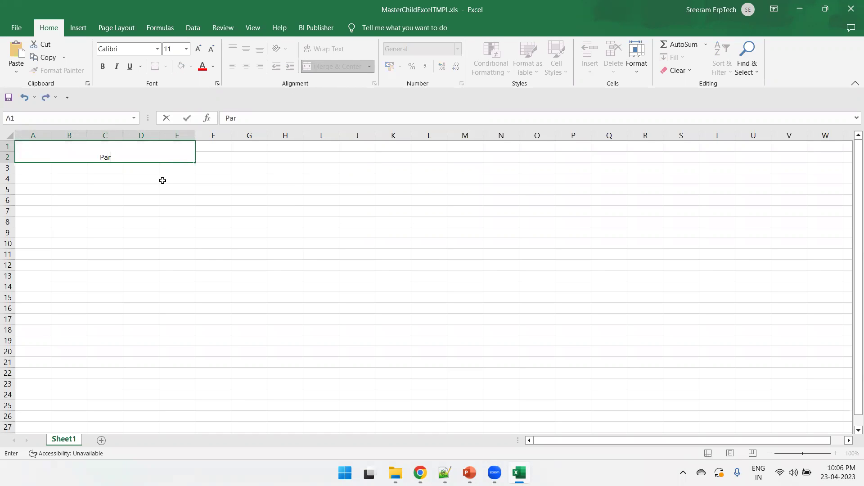
click(162, 180)
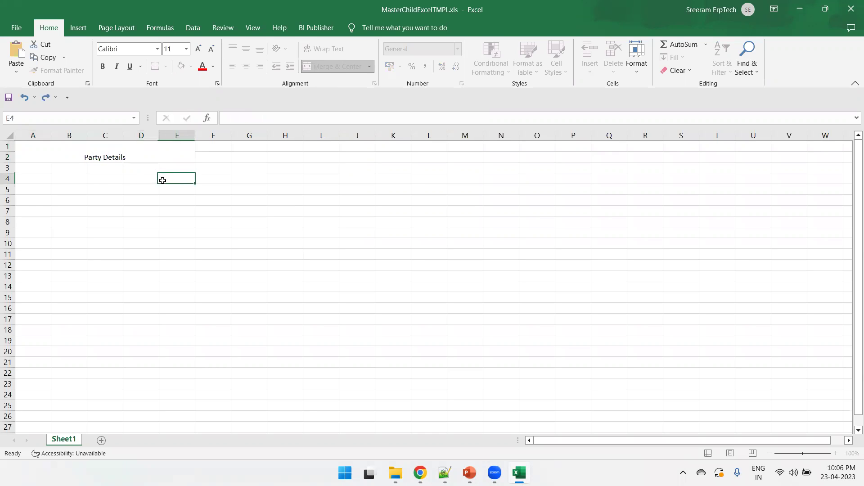
Format the "Party Details" heading as bold with font size 20
click(160, 150)
click(103, 66)
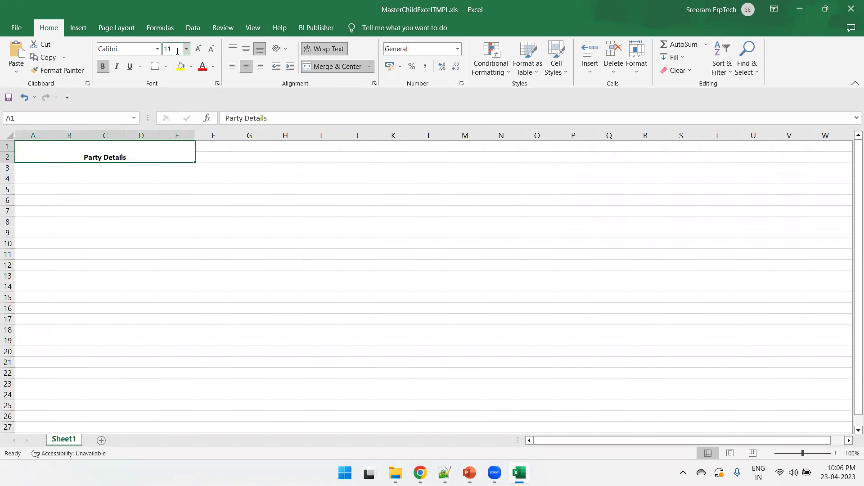
click(176, 50)
click(186, 48)
click(176, 50)
click(177, 51)
text(20)
key(Return)
click(131, 229)
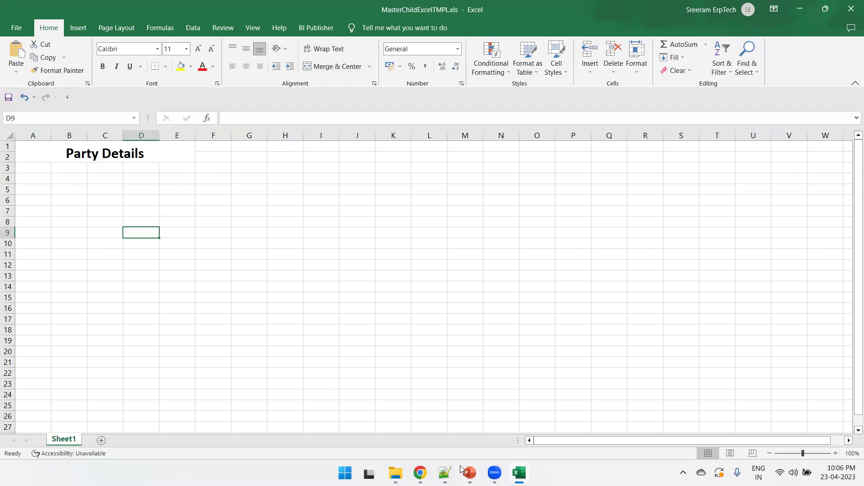
Copy the PARTY_NUMBER and PARTY_NAME headers from the MasterDetailsExcelDM data table in Chrome into cells A3:B3 of the Excel template
click(420, 473)
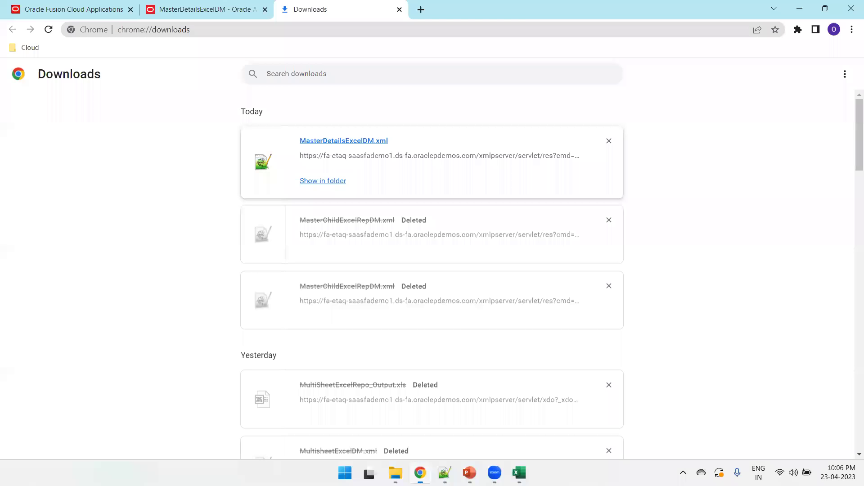
click(185, 9)
drag(696, 187, 133, 185)
key(ctrl+c)
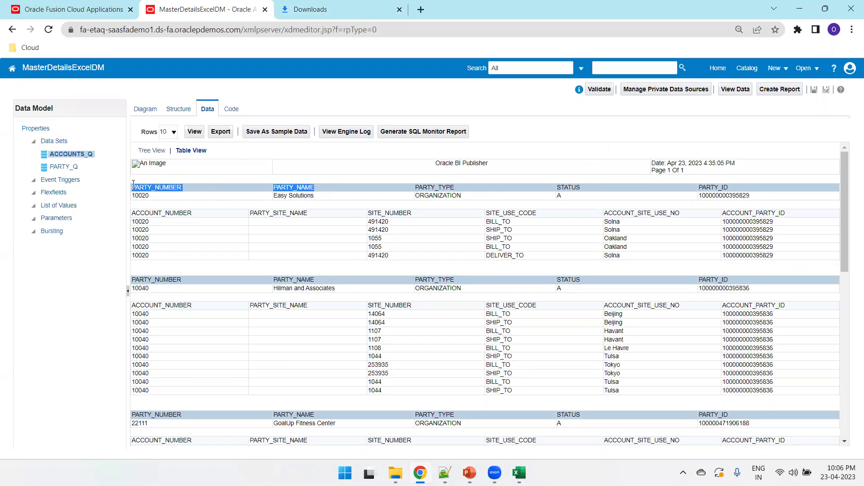
key(alt+Tab)
click(45, 173)
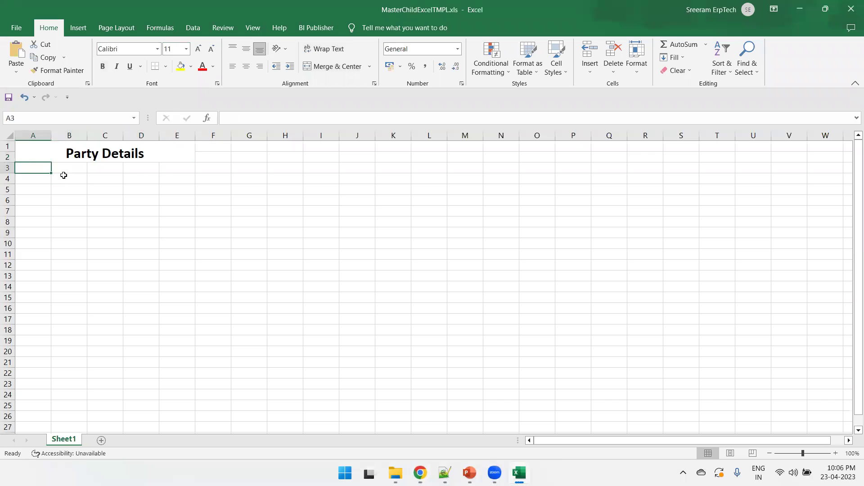
key(ctrl+v)
Turn off text wrapping for the pasted party headers and fit columns A and B to their contents
click(330, 50)
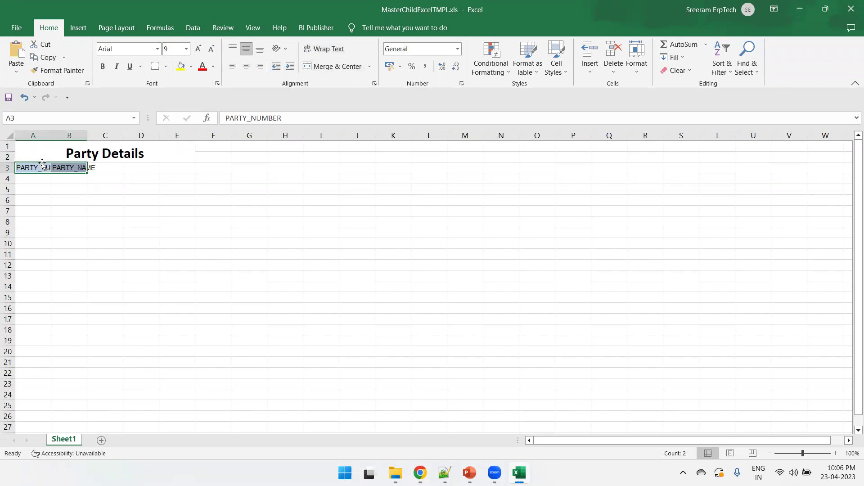
double_click(51, 135)
double_click(110, 134)
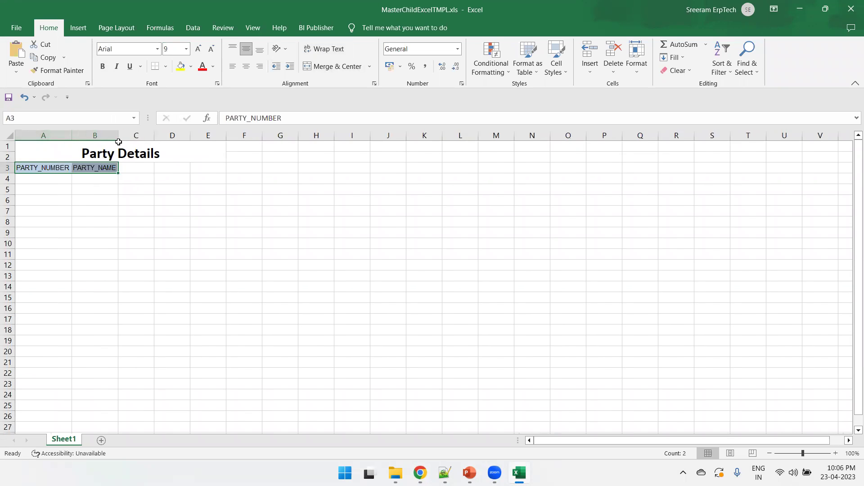
Apply all borders to the party table cells A3:B4
click(163, 189)
drag(115, 183, 27, 166)
click(166, 68)
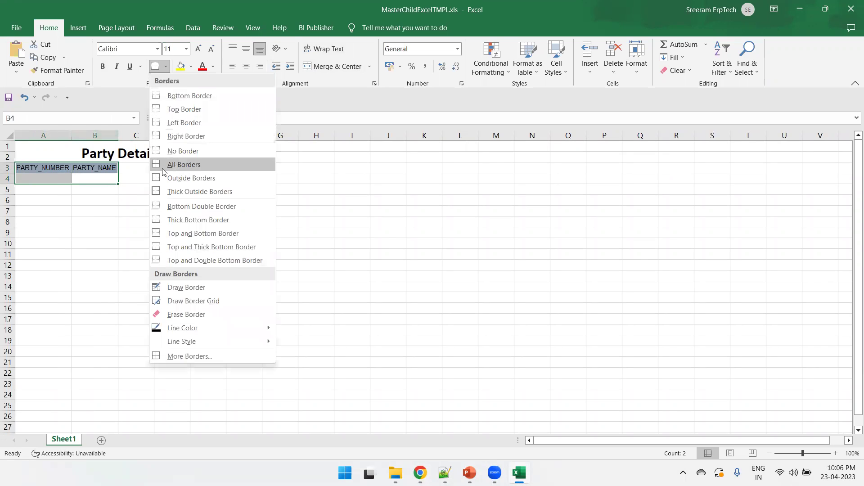
click(166, 165)
click(115, 220)
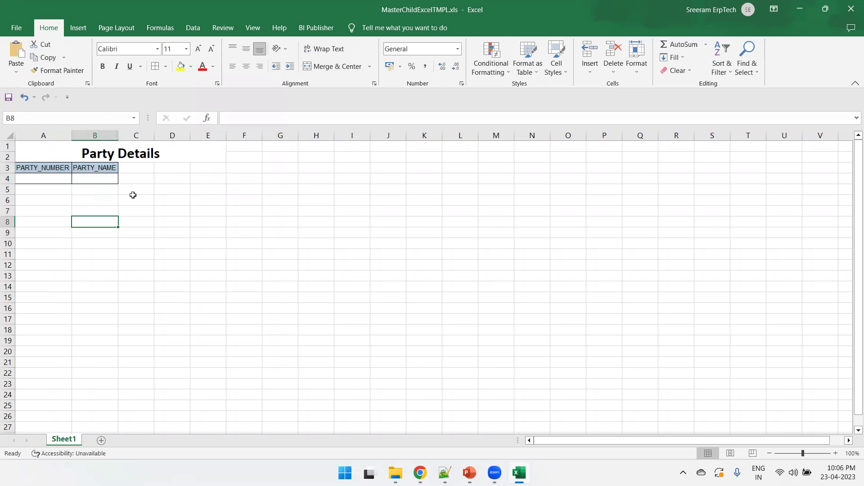
click(59, 180)
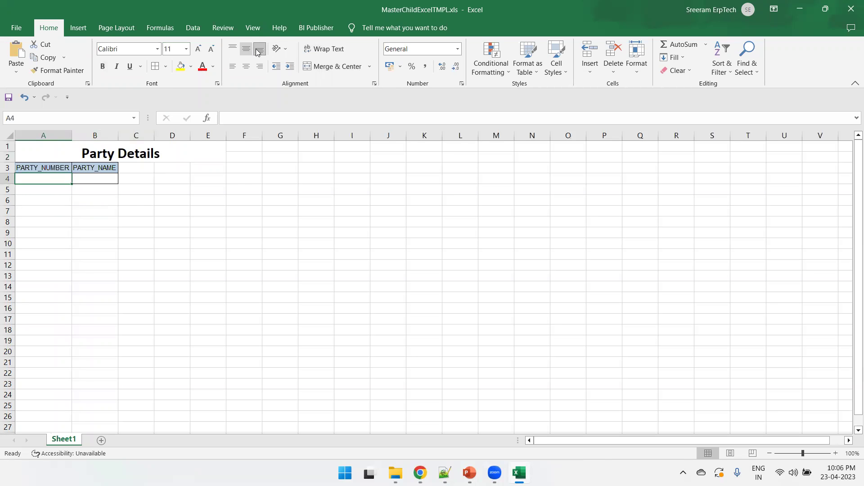
click(121, 223)
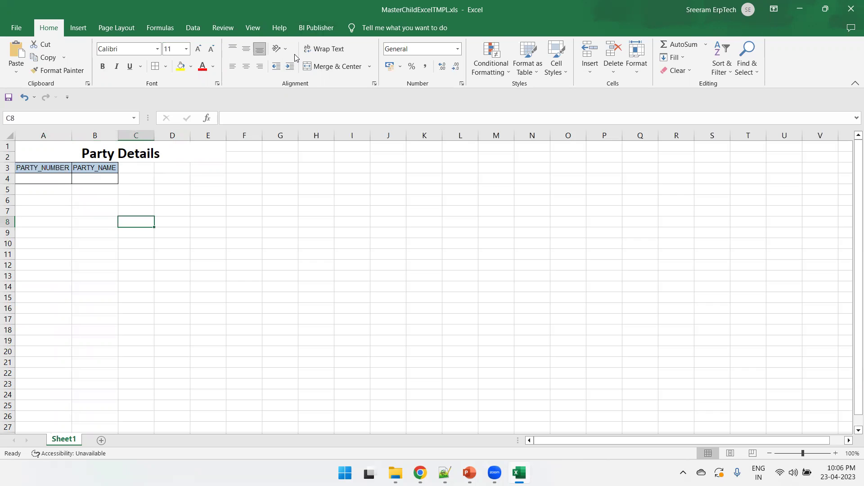
Load MasterDetailsExcelDM.xml from the MasterChildReportExcel folder as the BI Publisher sample XML
click(316, 28)
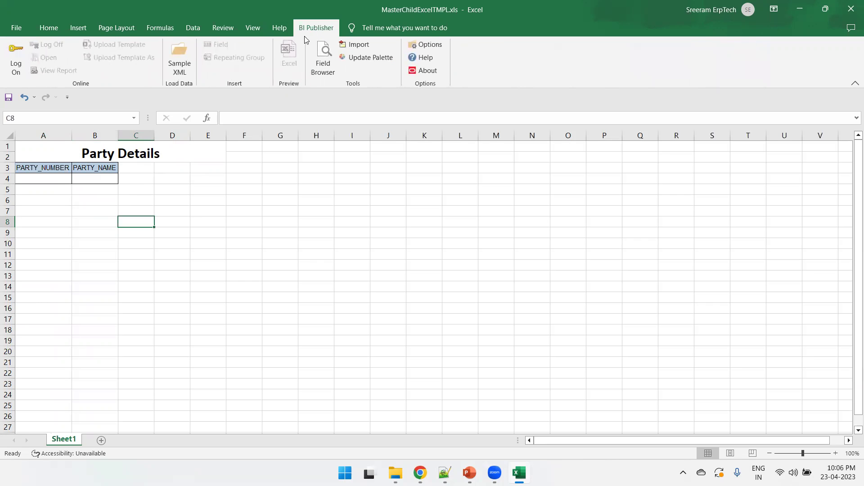
click(179, 65)
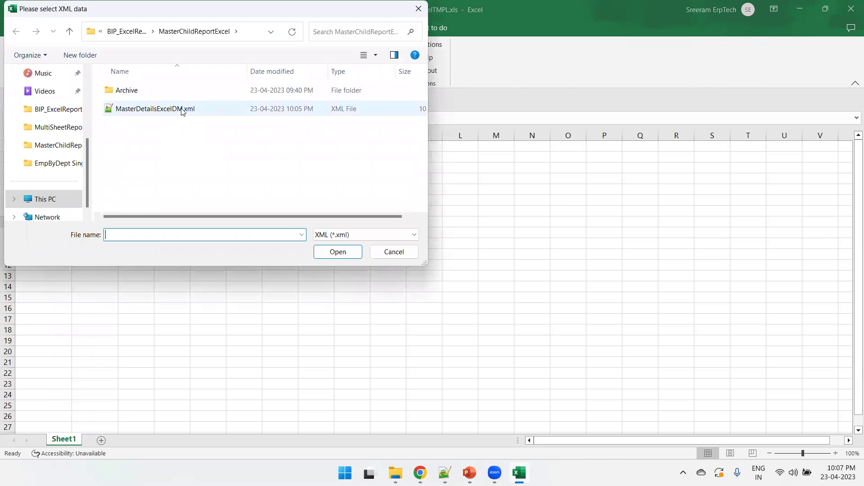
double_click(183, 111)
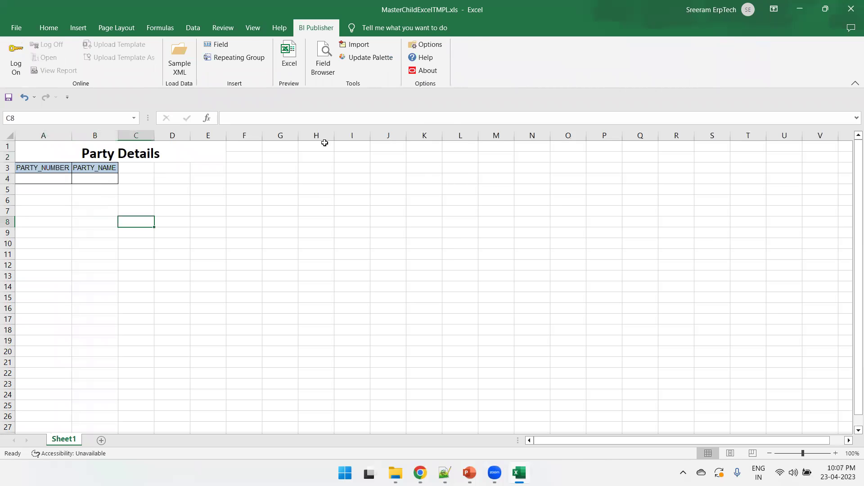
Insert the PARTY_NUMBER field in A4 and PARTY_NAME in B4, accepting metadata sheet creation, and fit column B to its contents
click(219, 44)
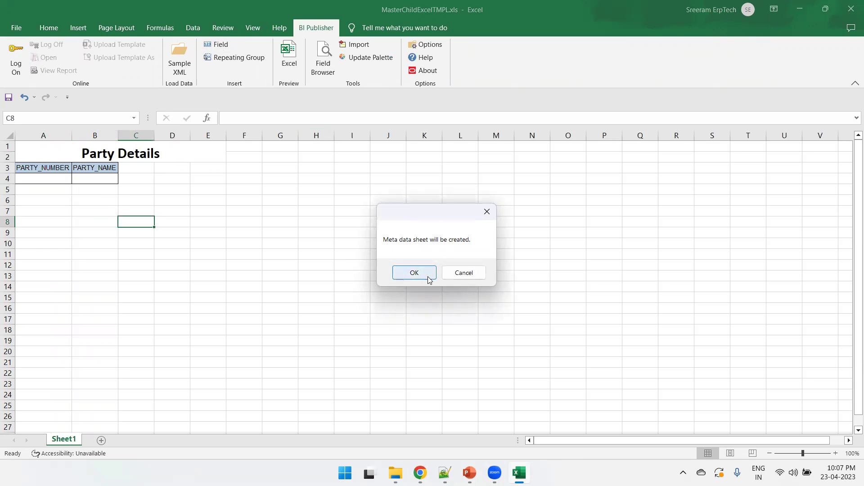
click(414, 273)
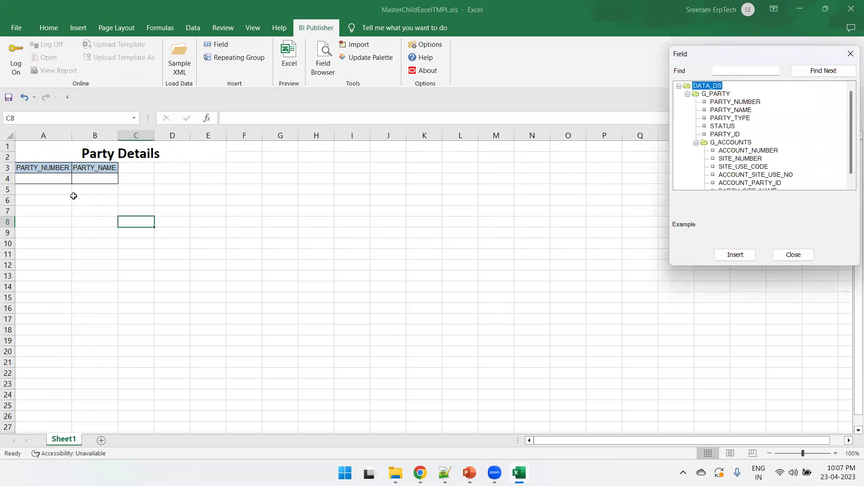
click(46, 180)
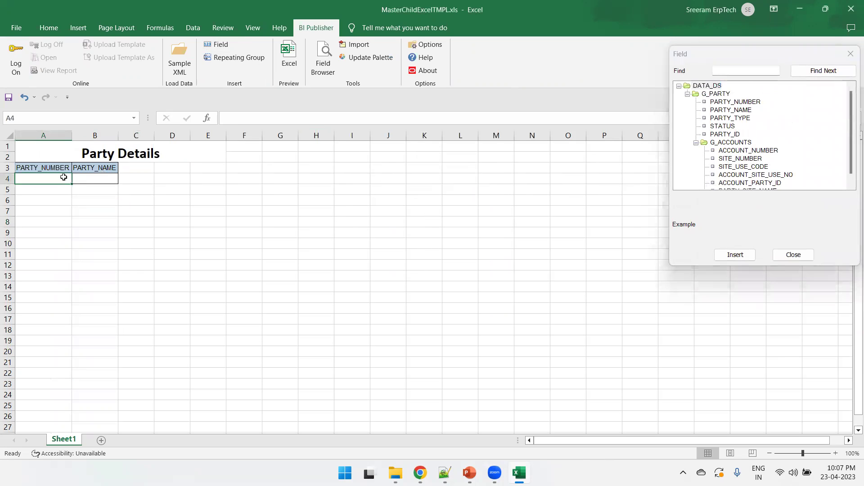
click(747, 102)
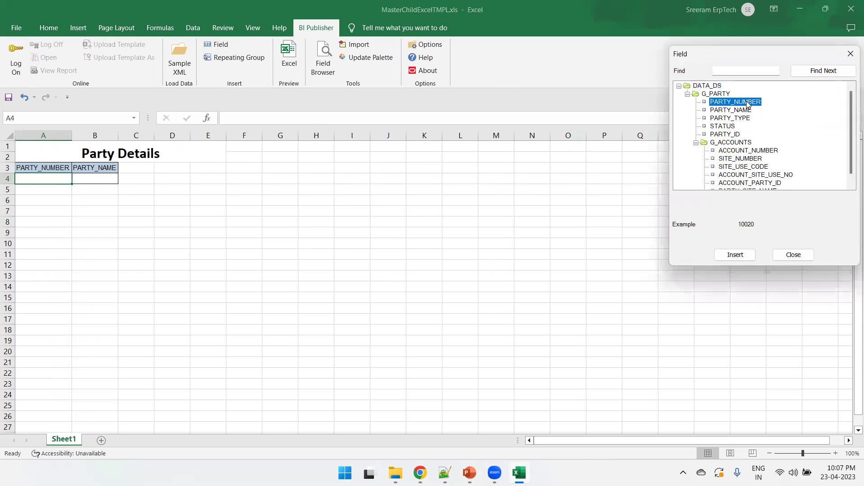
click(735, 255)
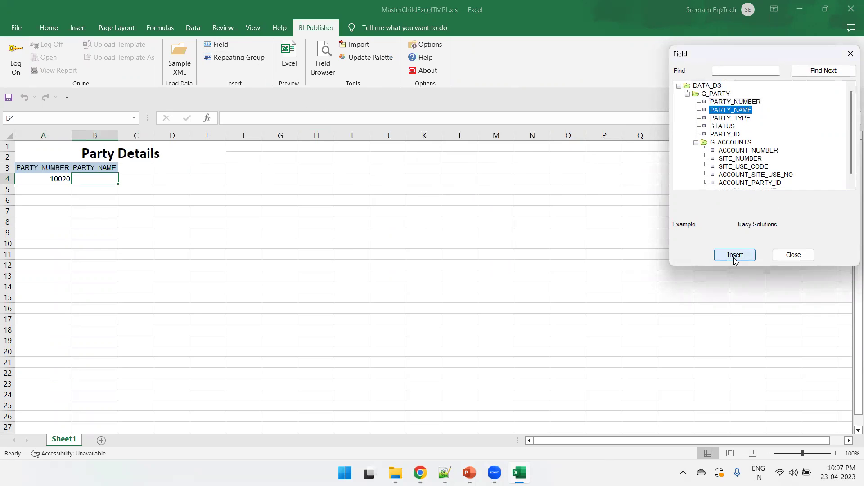
click(738, 256)
click(774, 259)
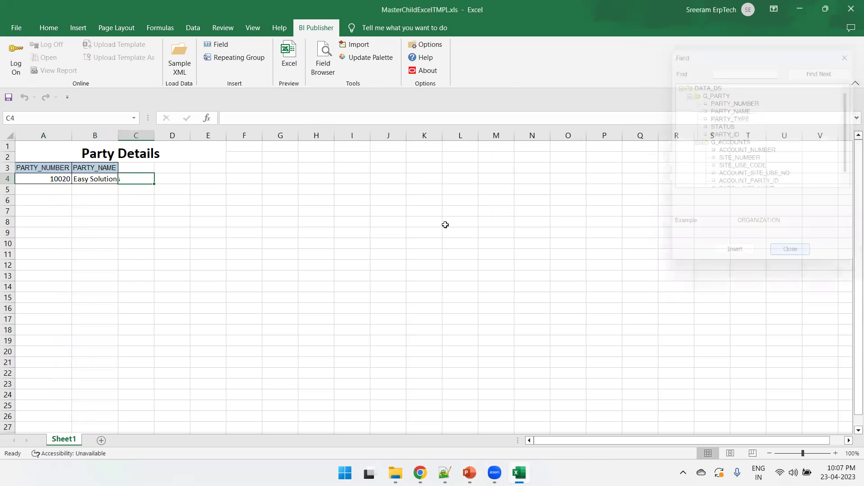
double_click(118, 135)
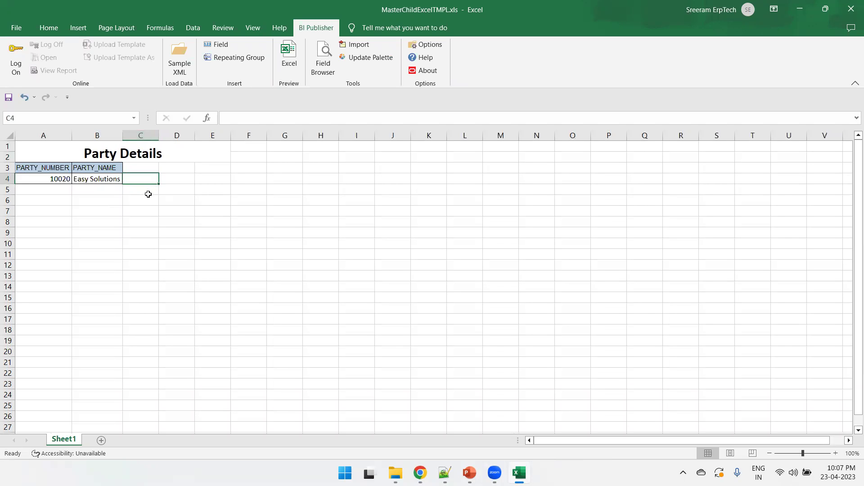
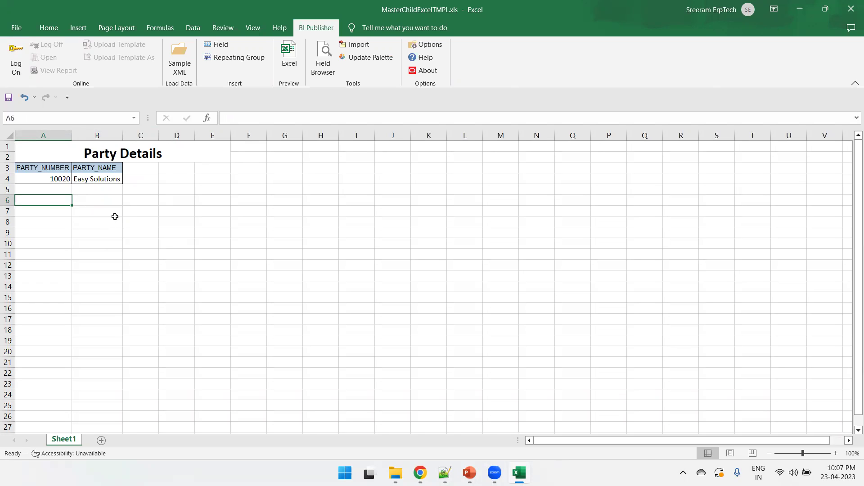
Merge and center cells A6:E7 and enter the heading "Account Details"
drag(137, 203, 210, 210)
click(35, 212)
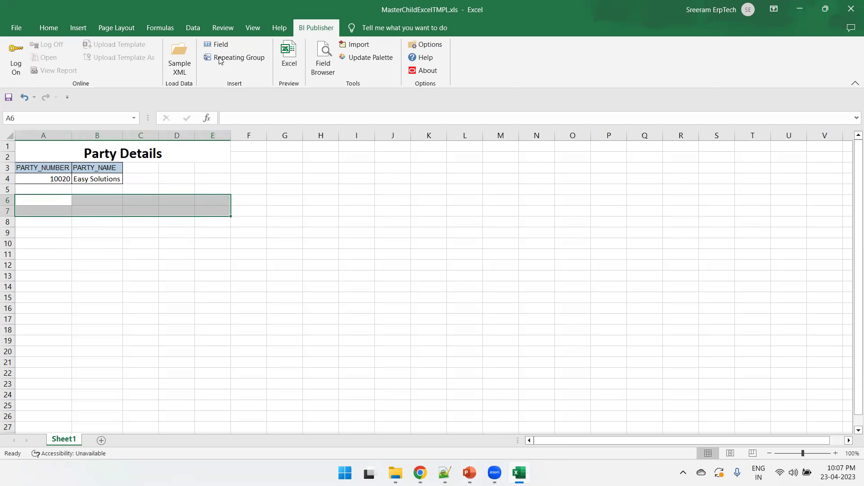
click(50, 28)
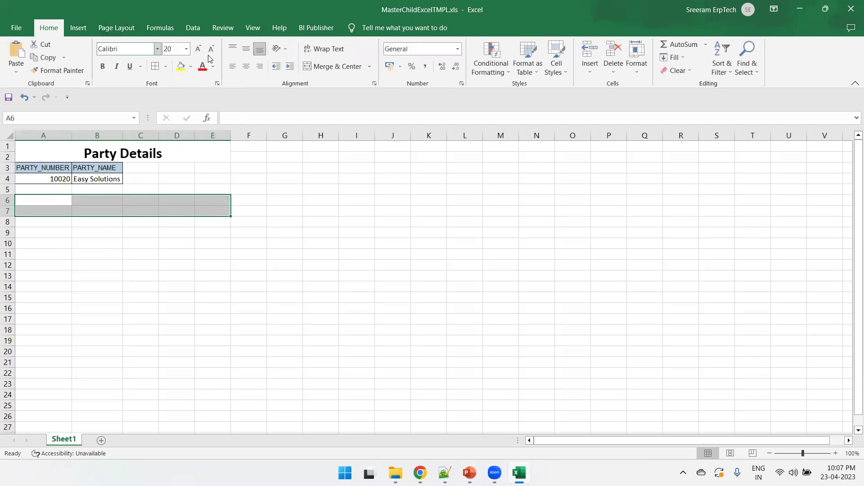
click(332, 66)
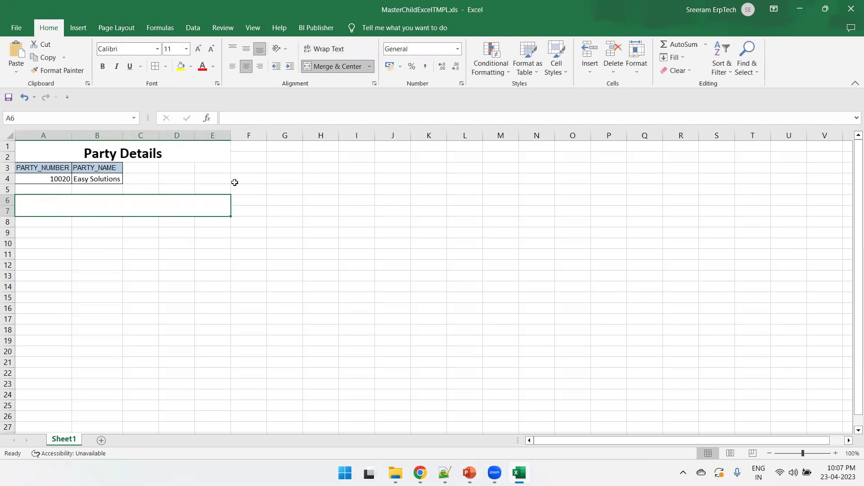
text(Account Details)
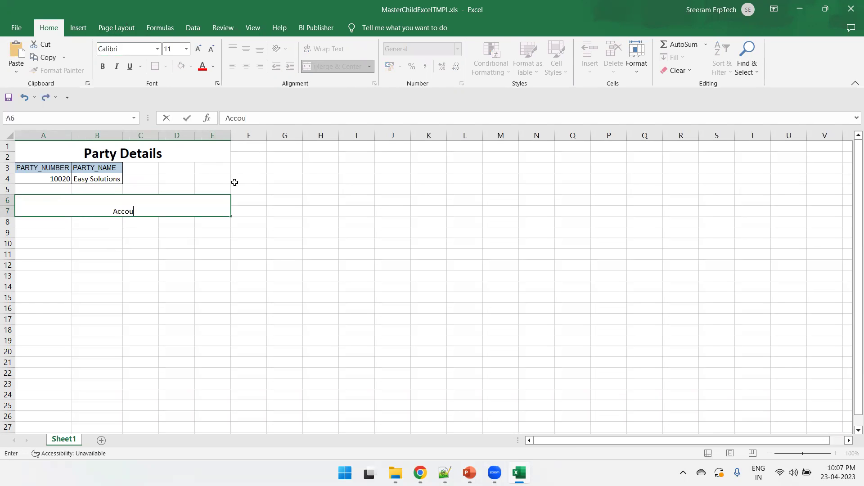
key(Return)
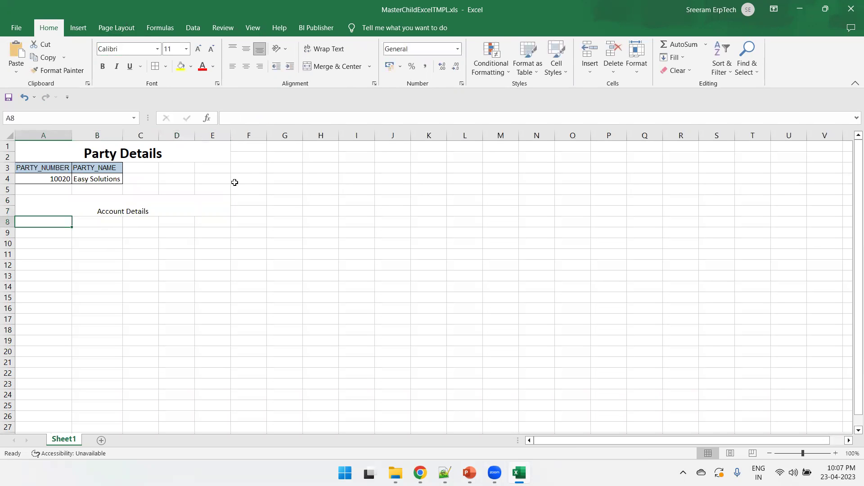
Format the "Account Details" heading as bold with font size 20
click(157, 208)
key(ctrl+b)
click(179, 47)
text(20)
key(Return)
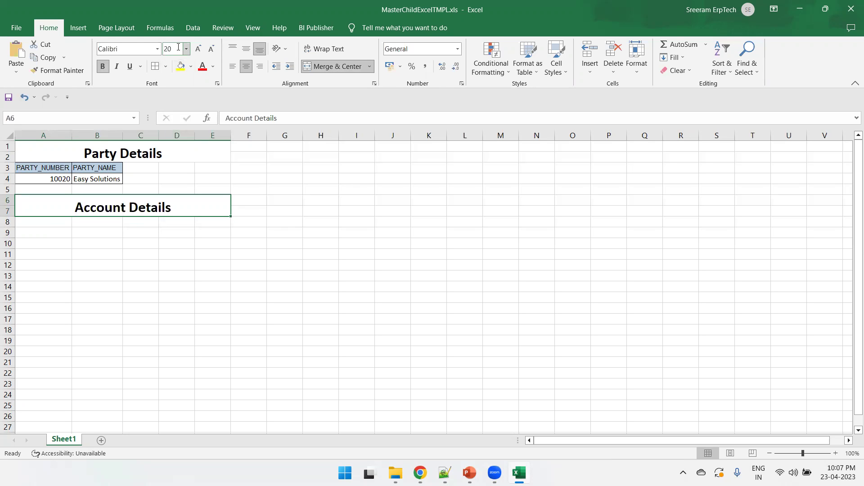
click(118, 223)
Copy the account headers ACCOUNT_NUMBER through ACCOUNT_SITE_USE_NO from the data model table in Chrome into A8:E8 of the Excel template
key(alt+Tab)
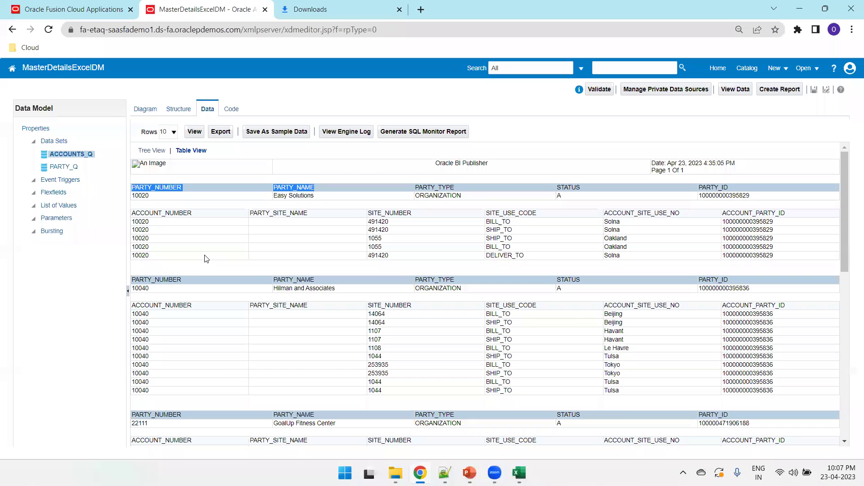
drag(133, 305, 710, 311)
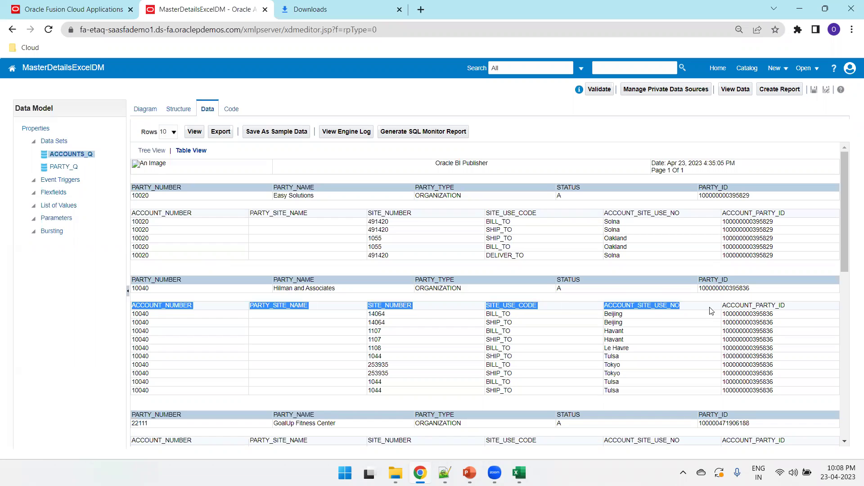
key(ctrl+c)
key(alt+Tab)
click(35, 230)
click(42, 222)
key(ctrl+v)
Turn off text wrapping for the account headers and fit all the sheet's columns to their contents
click(307, 53)
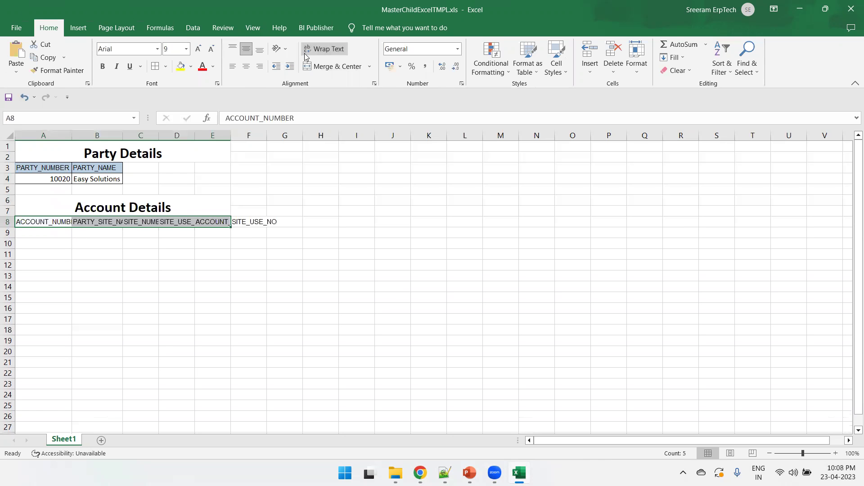
click(7, 134)
click(226, 136)
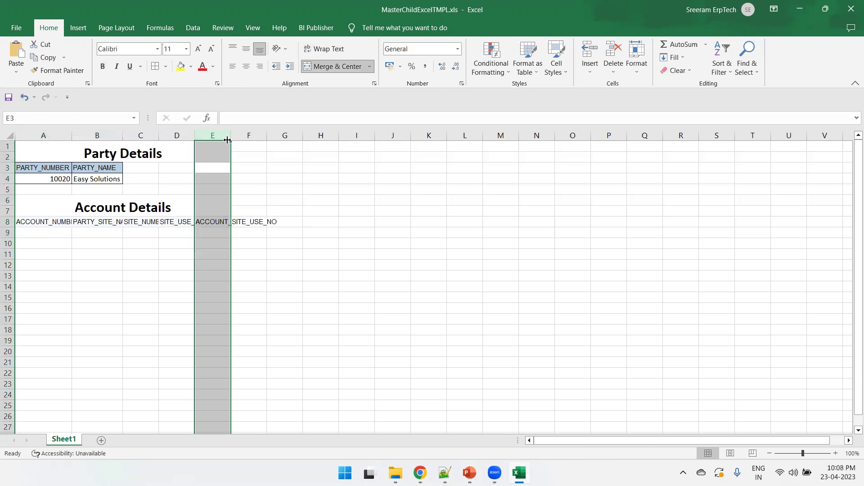
click(11, 135)
click(12, 134)
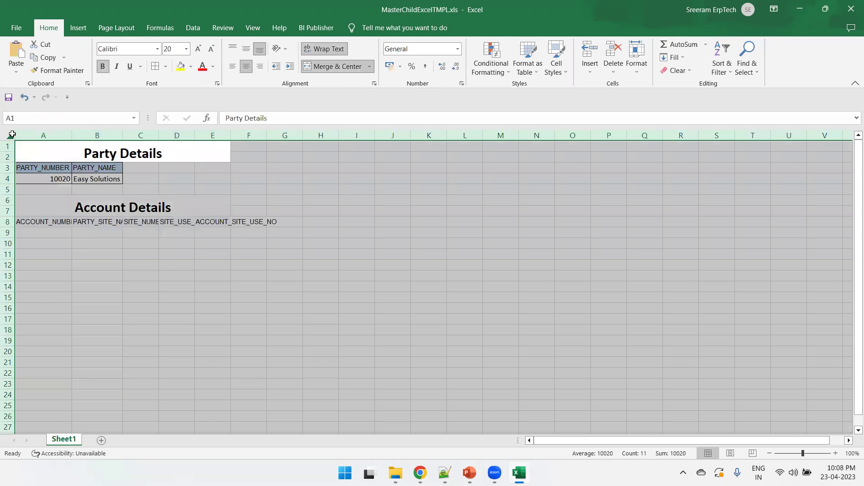
double_click(231, 135)
click(243, 266)
Apply all borders to the account table cells A8:E9
drag(297, 233, 8, 225)
click(156, 66)
click(254, 288)
Fill the account header cells A8:E8 with a gray theme color
drag(297, 223, 54, 223)
click(191, 66)
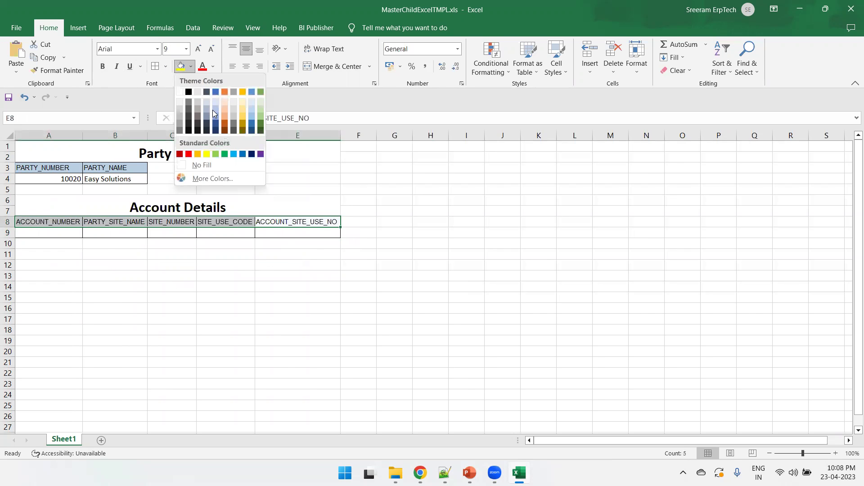
click(235, 116)
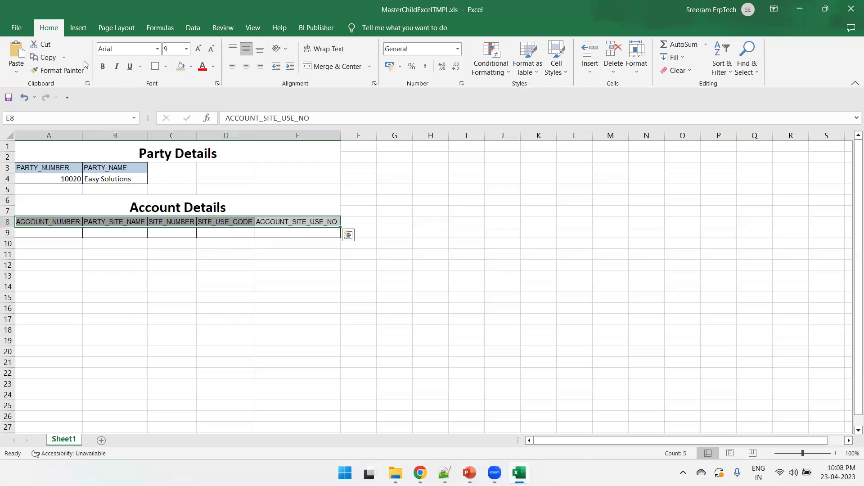
Bold the headers in A8:E8 and A3:B3, give A3:B3 a dark gray theme fill, and fit column C to its contents
click(103, 66)
drag(122, 172, 49, 169)
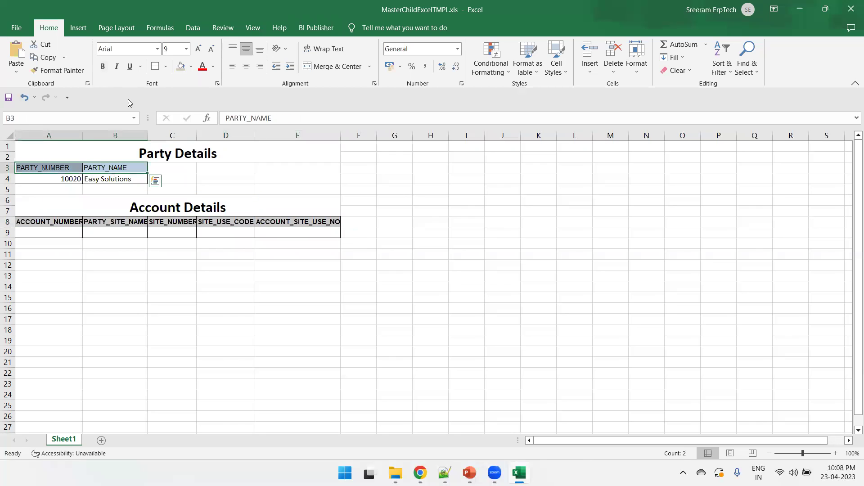
click(193, 67)
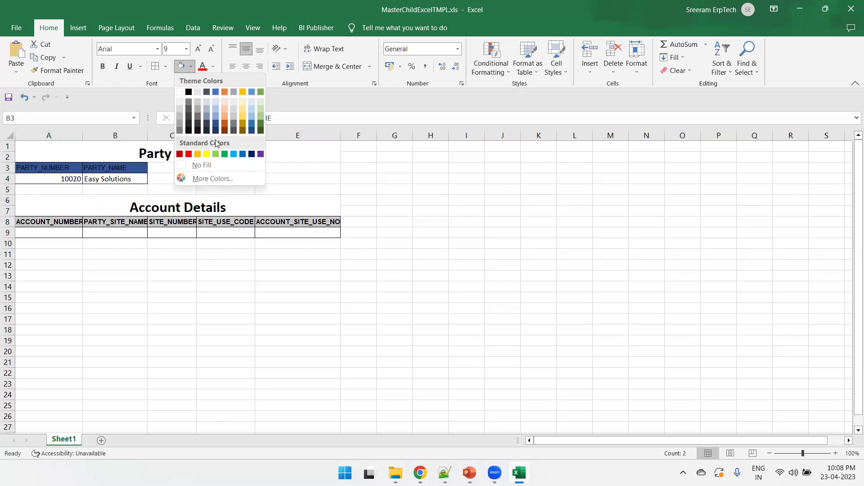
click(198, 113)
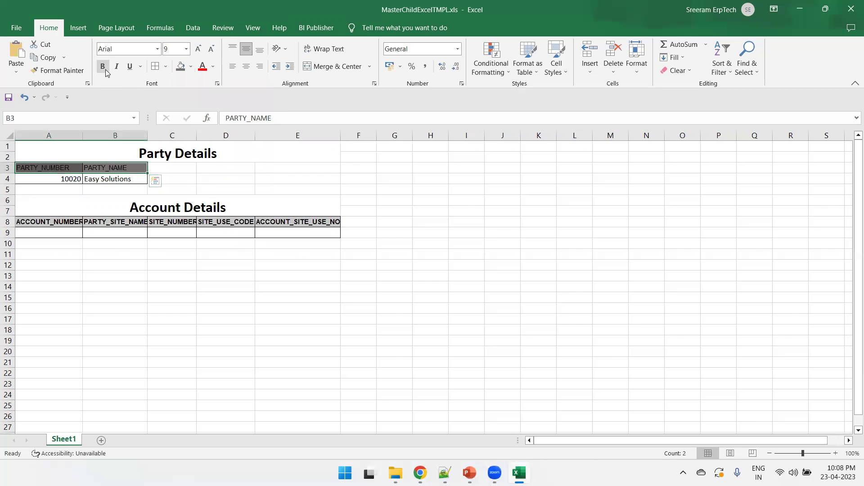
click(173, 267)
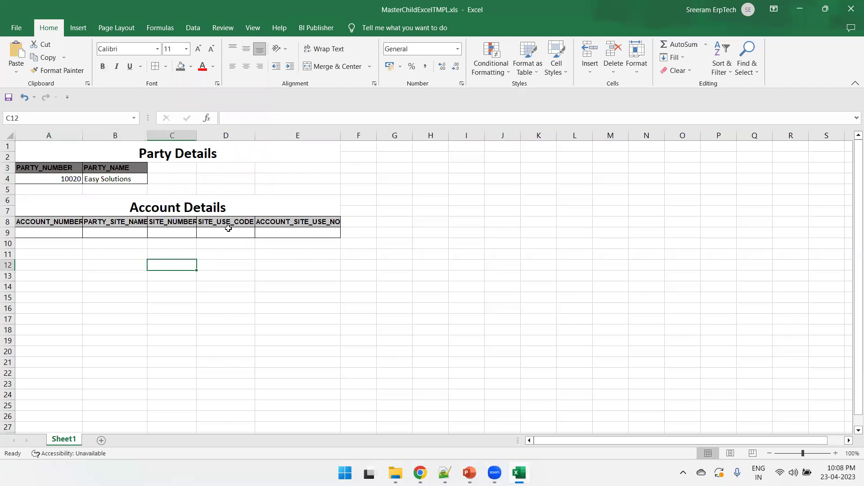
double_click(197, 135)
Insert the BI Publisher fields ACCOUNT_NUMBER and PARTY_SITE_NAME from G_ACCOUNTS into cells A9 and B9
click(41, 232)
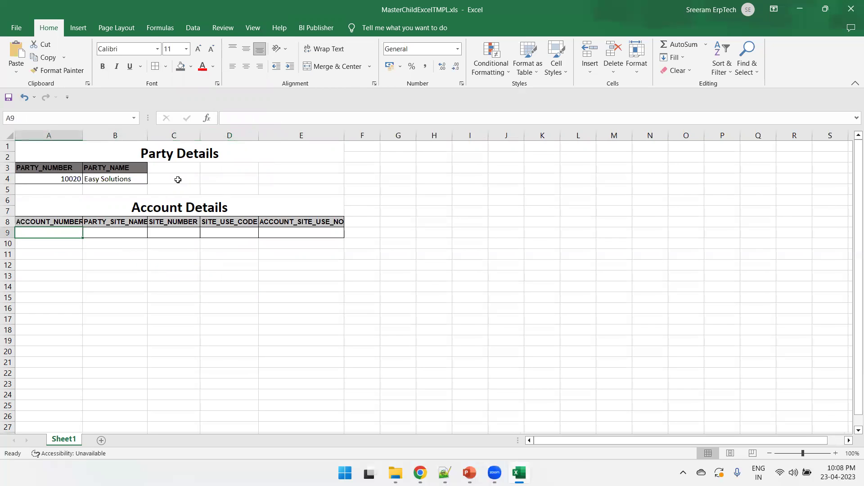
click(316, 28)
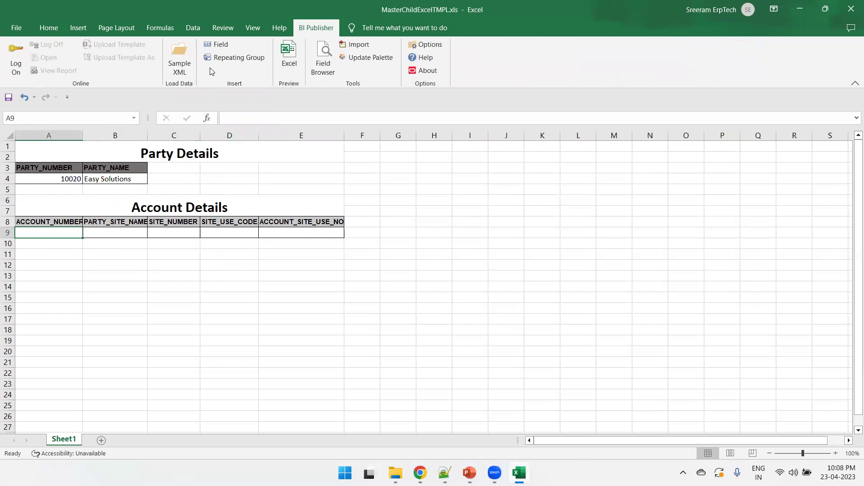
click(218, 44)
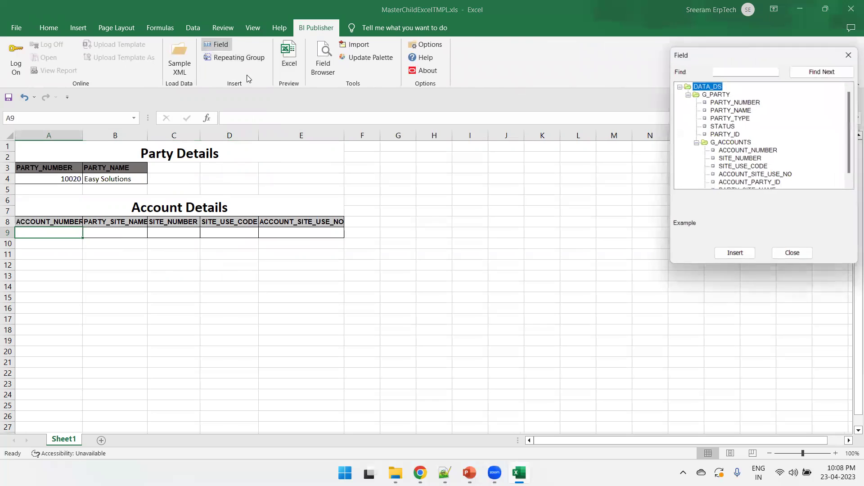
click(745, 151)
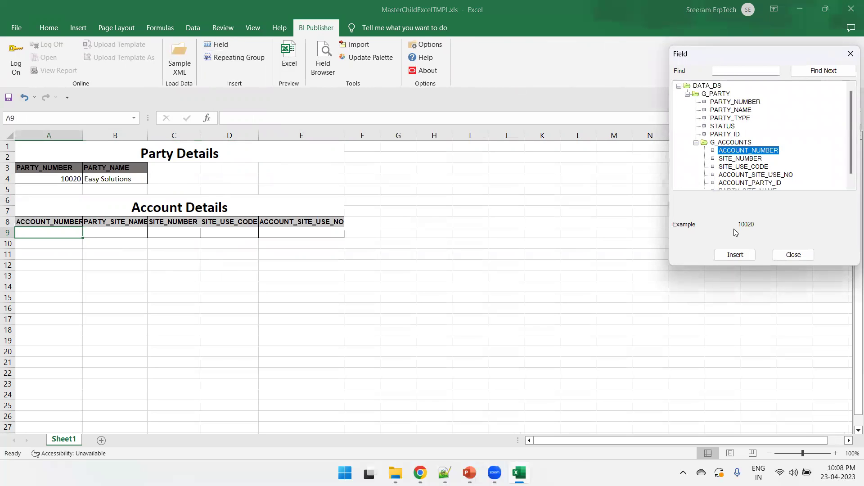
click(736, 255)
scroll(784, 162, down, 1)
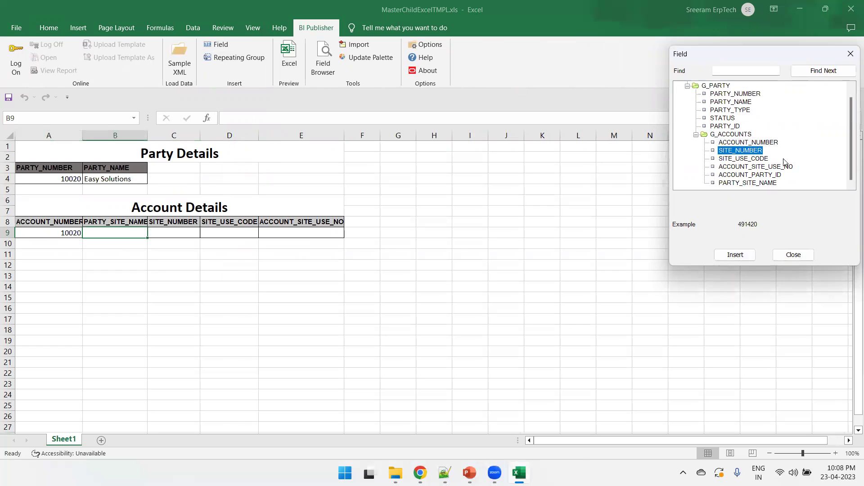
click(773, 183)
click(738, 256)
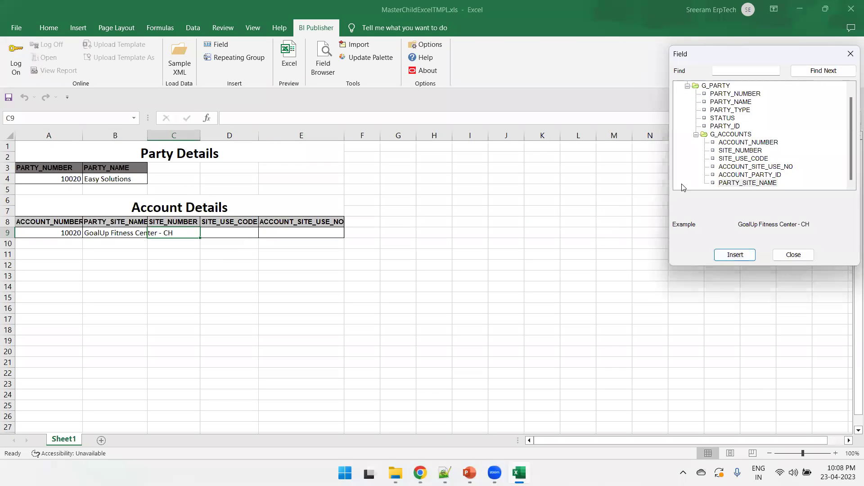
Insert the G_ACCOUNTS fields SITE_NUMBER, SITE_USE_CODE and ACCOUNT_SITE_USE_NO into cells C9, D9 and E9
click(749, 159)
click(747, 152)
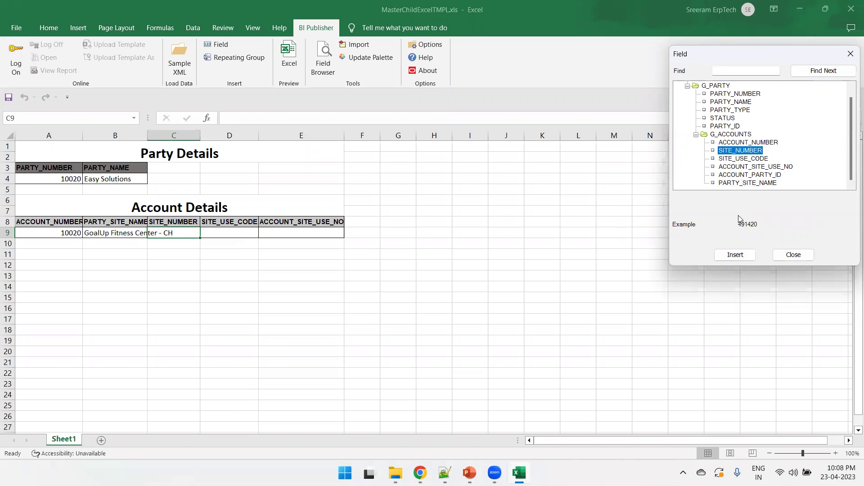
click(736, 255)
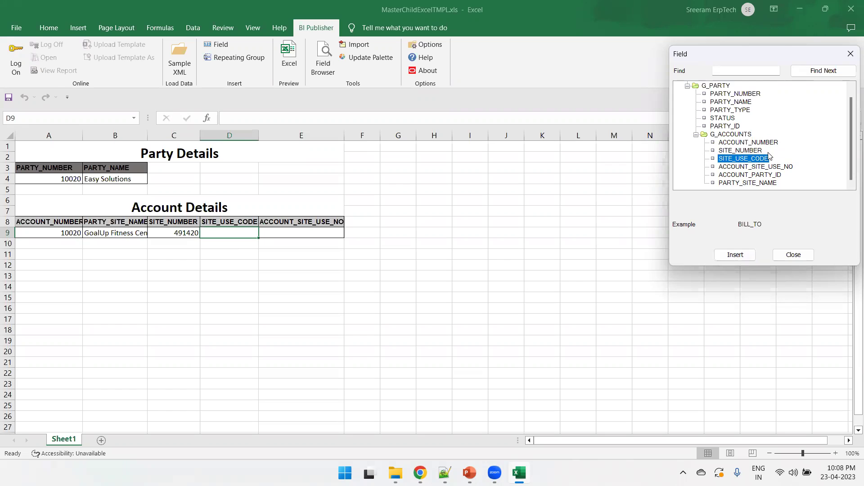
click(735, 255)
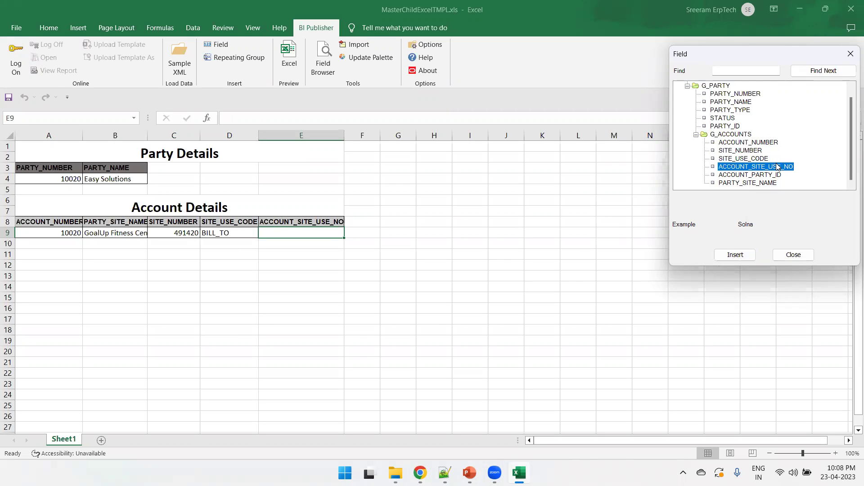
click(736, 255)
click(793, 254)
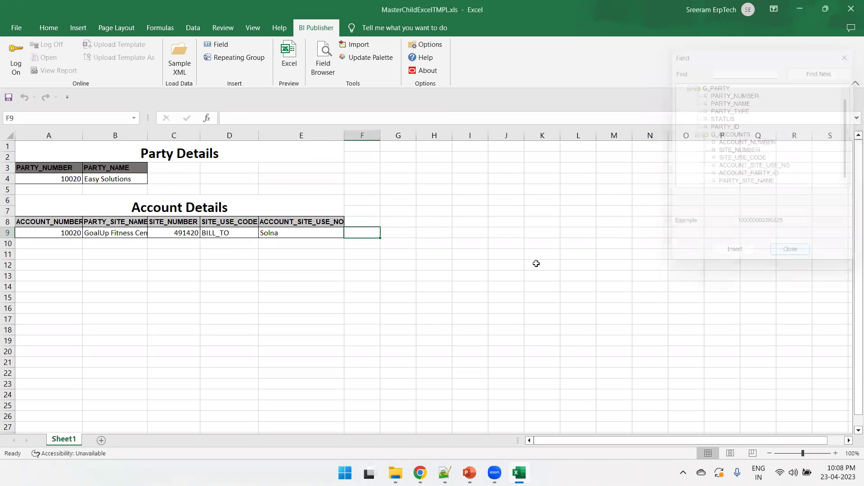
Define a BI Publisher repeating group over the account row A9:E9 that loops for each G_ACCOUNTS
drag(66, 234, 299, 230)
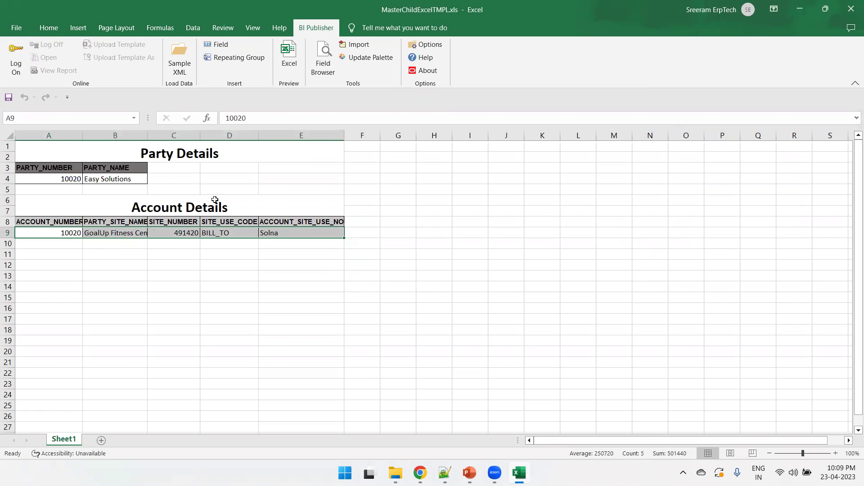
click(232, 64)
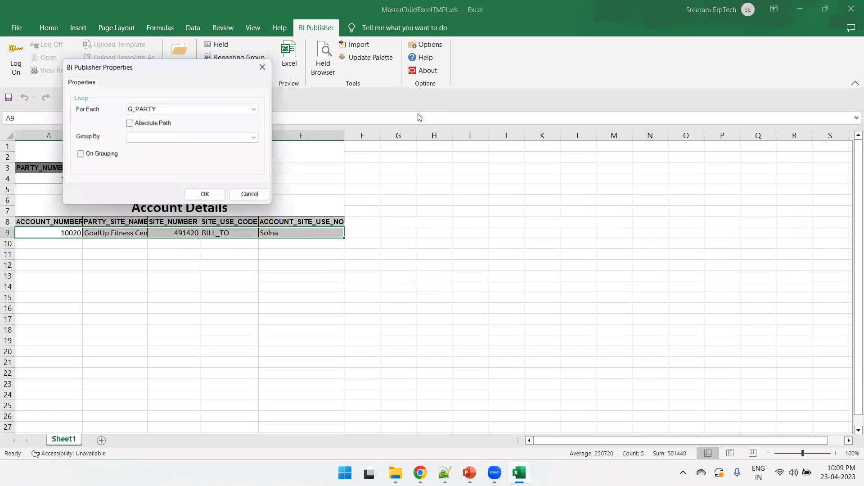
click(171, 110)
click(161, 126)
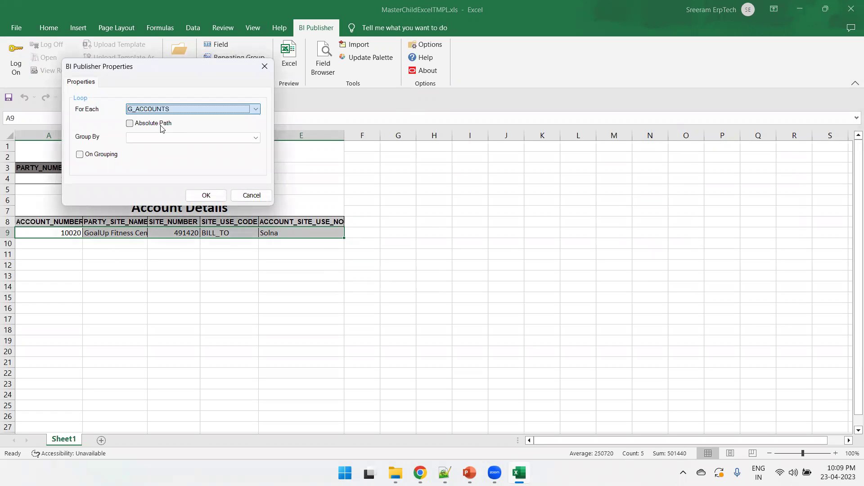
click(206, 195)
click(218, 259)
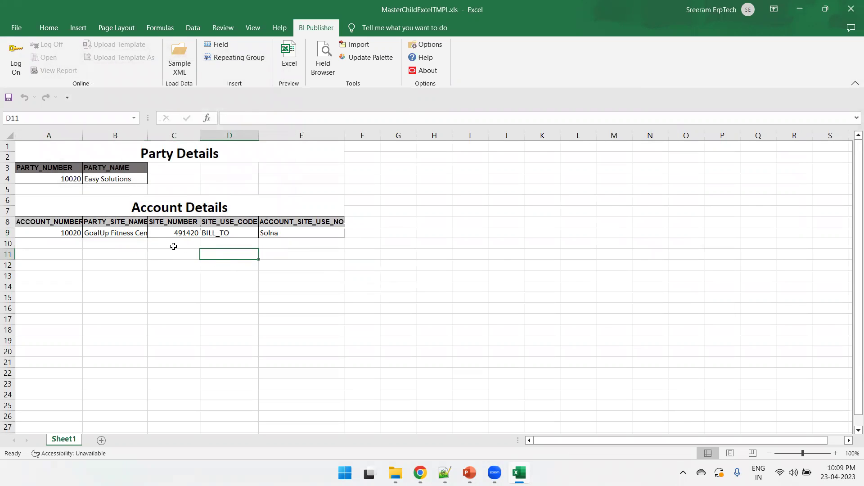
Define a repeating group for each G_PARTY over A3:E10, and save the template in its current format
drag(54, 168, 69, 240)
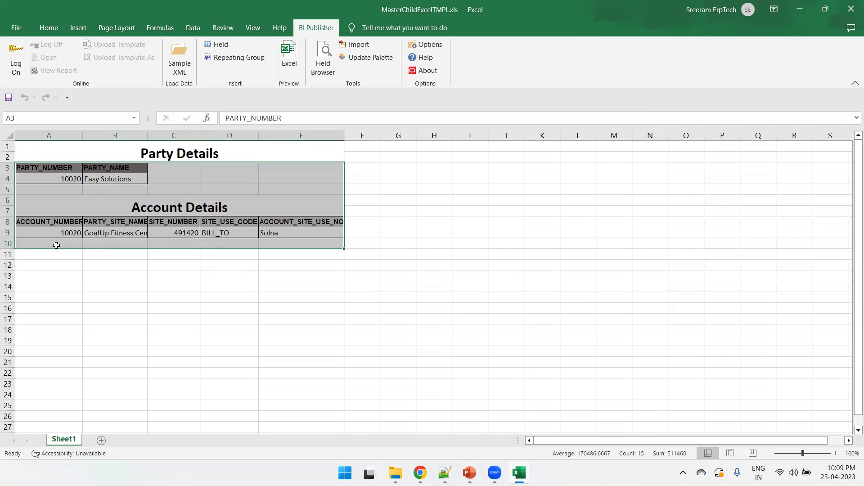
click(235, 58)
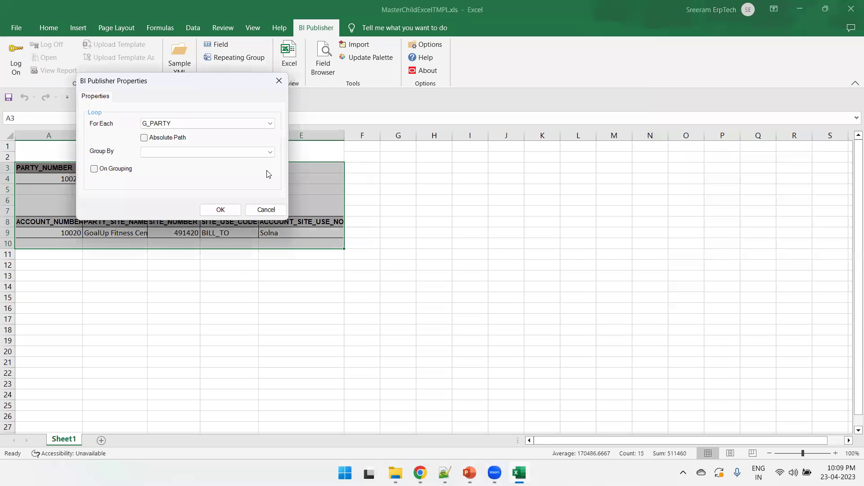
click(221, 210)
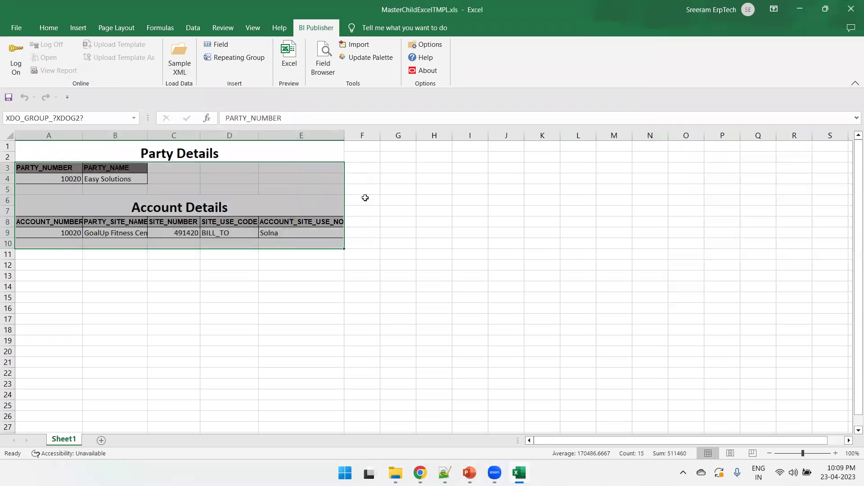
key(ctrl+s)
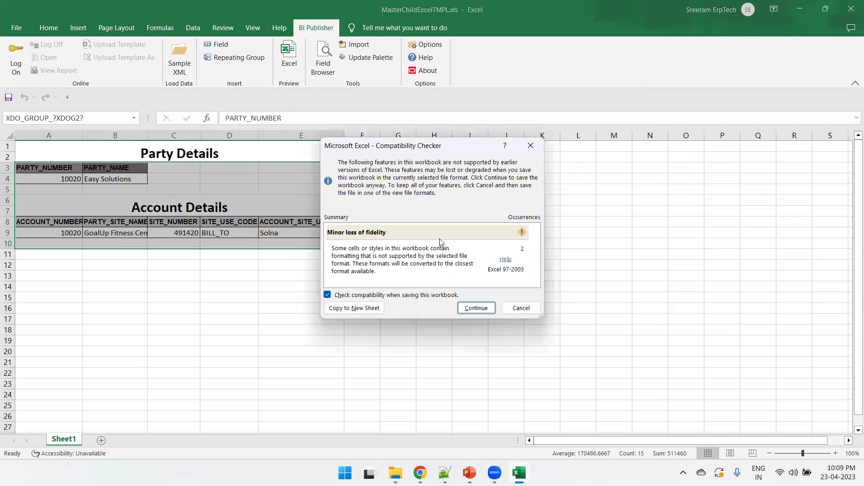
click(476, 308)
Preview the template in Excel and examine how the account rows repeat under each party throughout the sheet
click(291, 67)
click(474, 306)
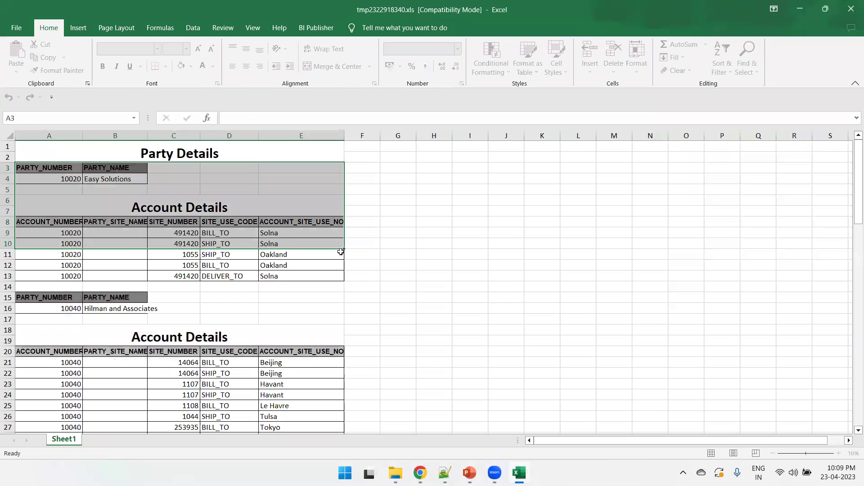
click(355, 310)
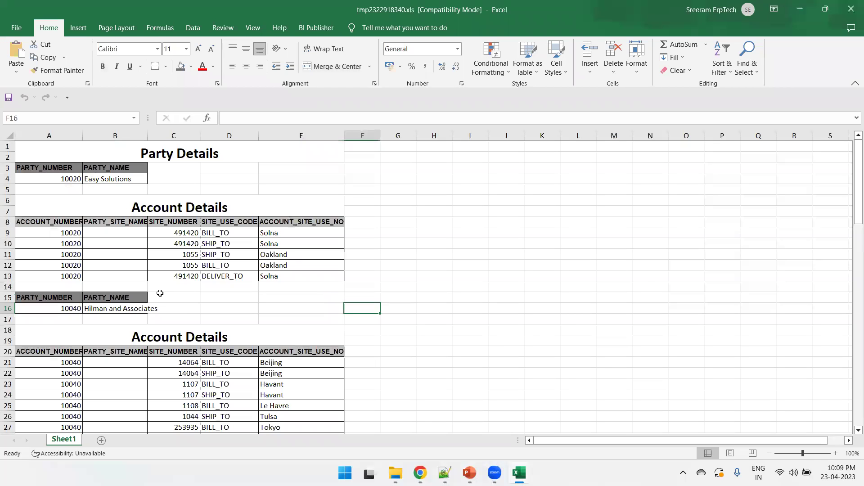
scroll(113, 279, down, 1)
scroll(102, 282, up, 1)
scroll(104, 281, down, 2)
scroll(95, 283, down, 16)
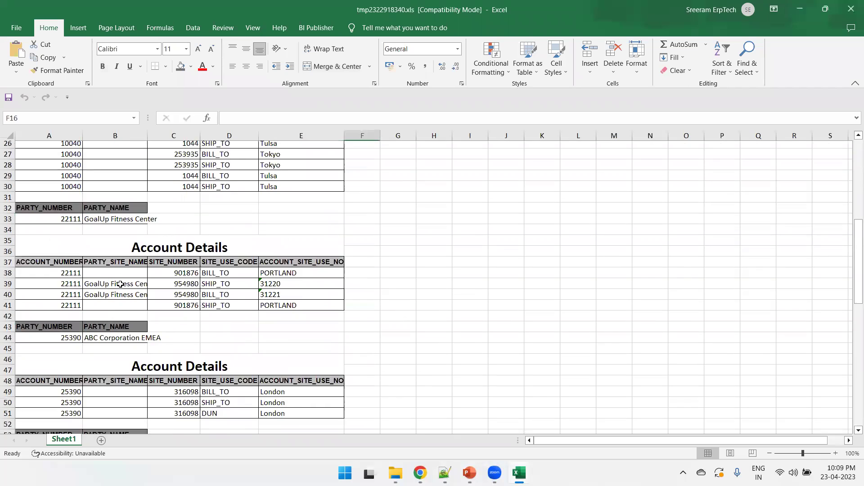
scroll(159, 281, down, 8)
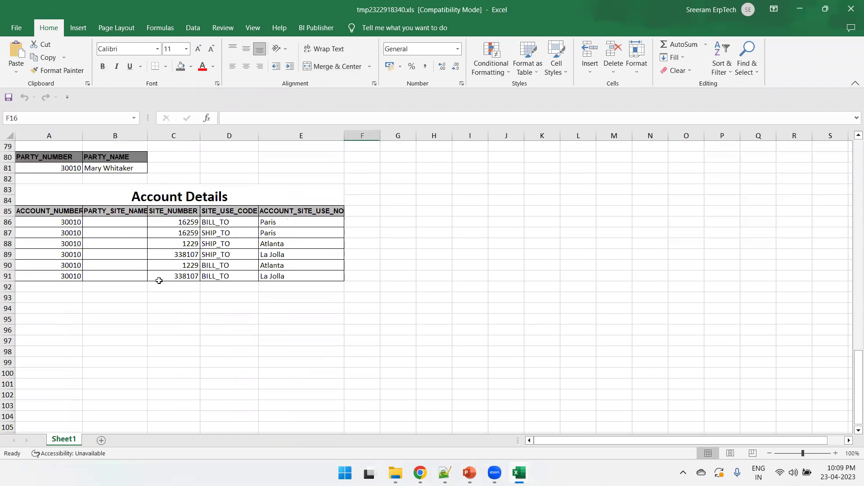
scroll(159, 281, up, 3)
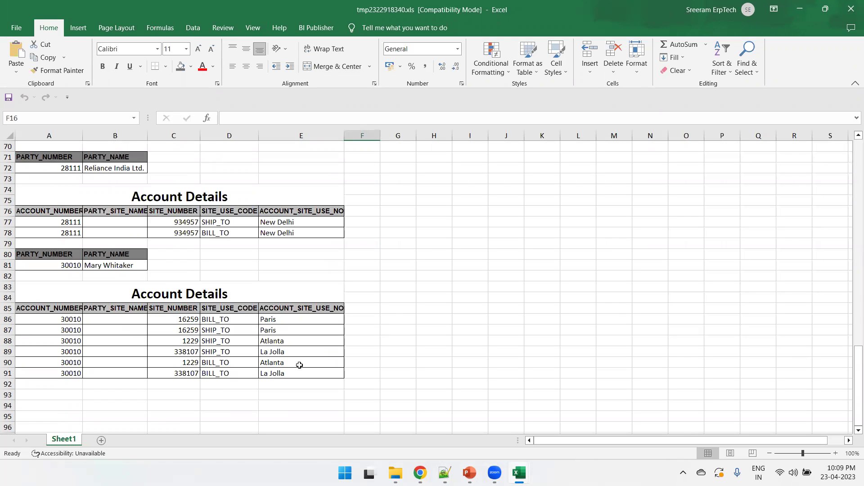
Close the preview and template workbooks, and save the MasterDetailsExcelDM data model in Chrome
click(851, 8)
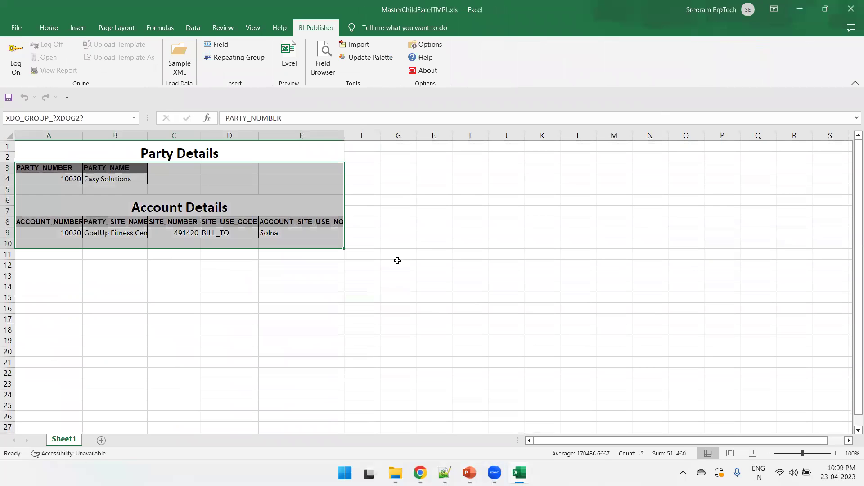
click(851, 8)
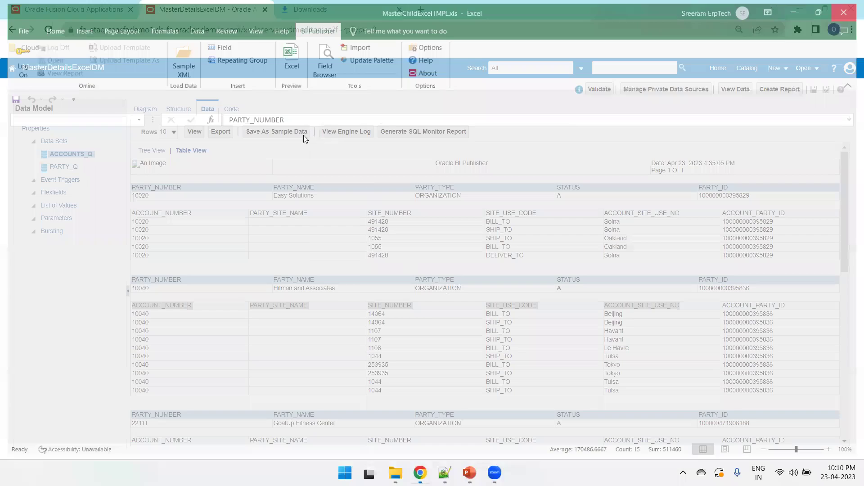
click(814, 89)
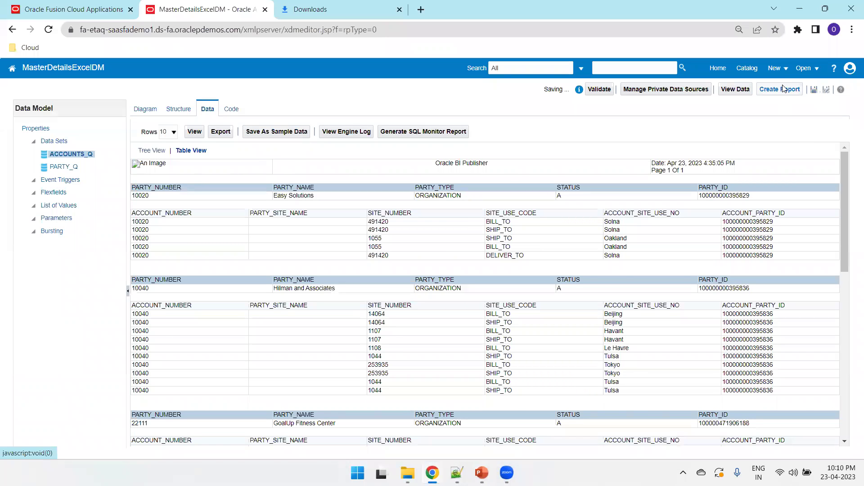
Start creating a new report in a full-screen browser view, and choose the Use Report Editor option
click(776, 68)
click(781, 82)
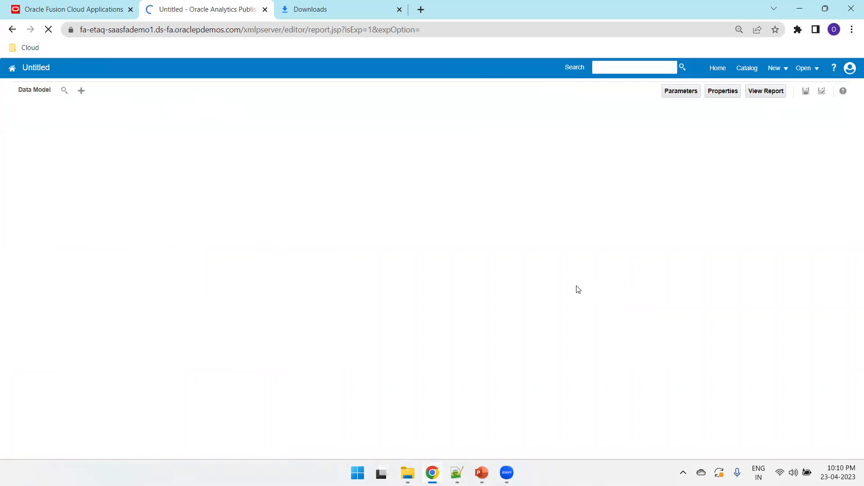
key(F11)
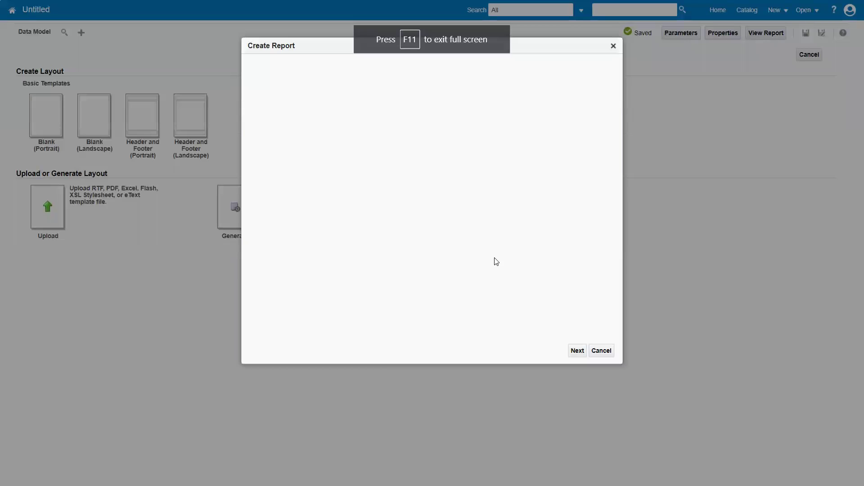
click(346, 277)
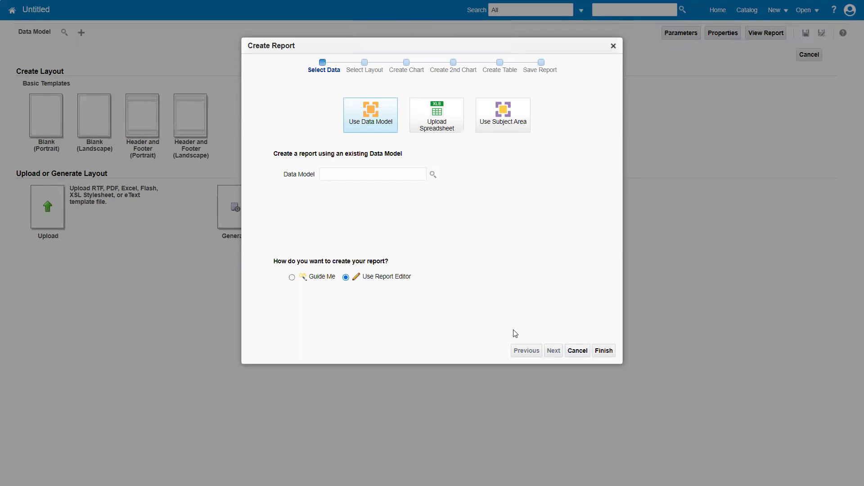
Select the MasterDetailsExcelDM data model from the OraTrainings folder for the new report
click(604, 351)
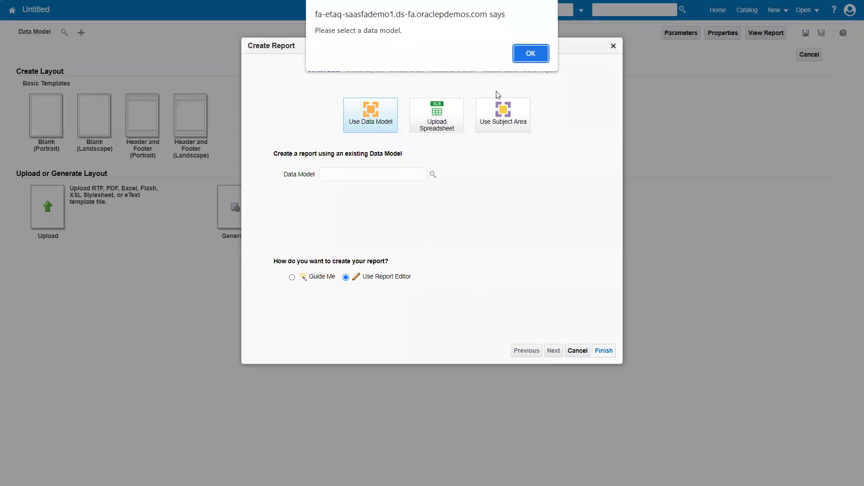
click(531, 54)
click(381, 179)
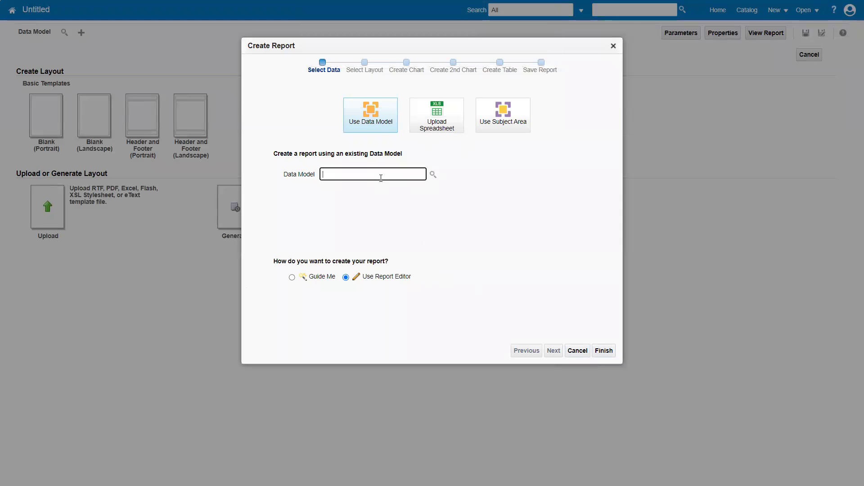
click(433, 178)
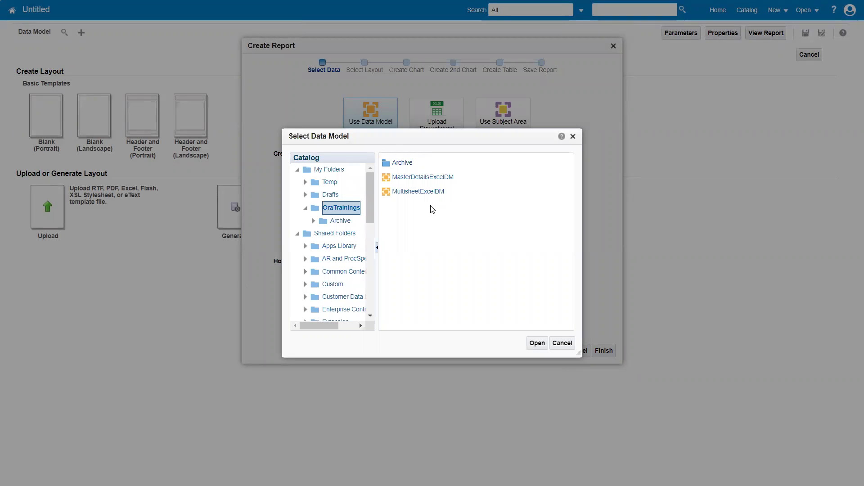
click(429, 180)
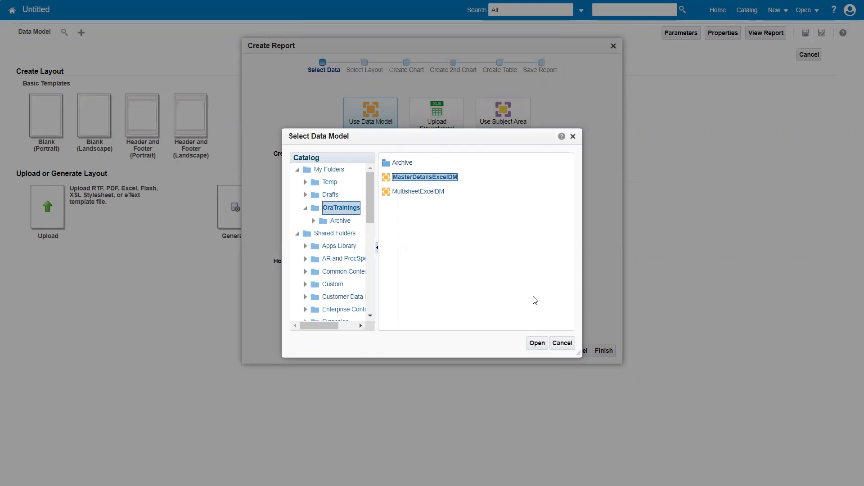
click(537, 343)
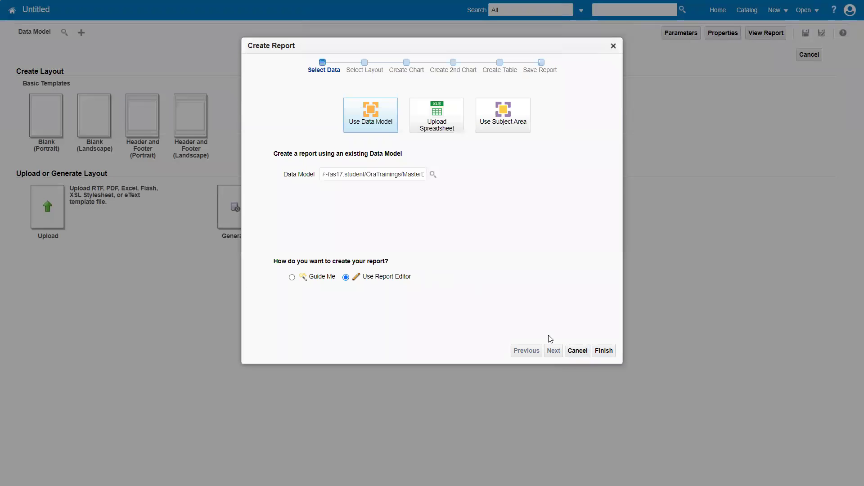
Finish the report setup and save the report as MasterDetailsExcelRep in the OraTrainings folder
click(604, 351)
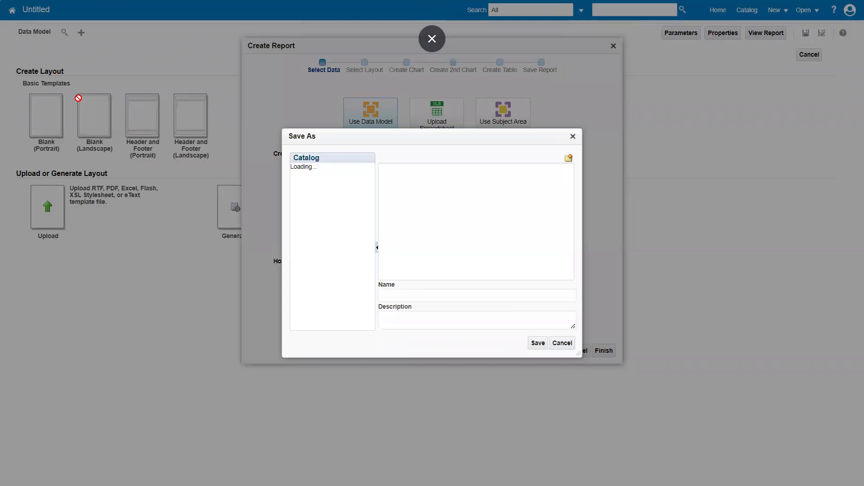
click(447, 297)
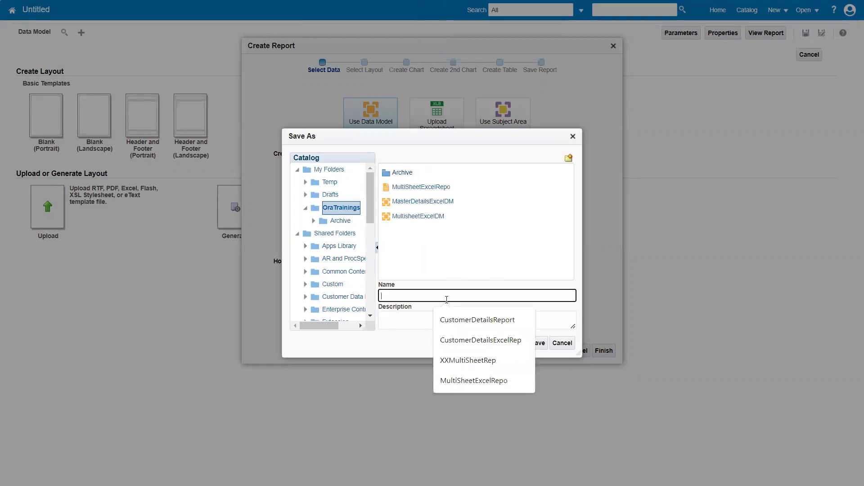
text(Master)
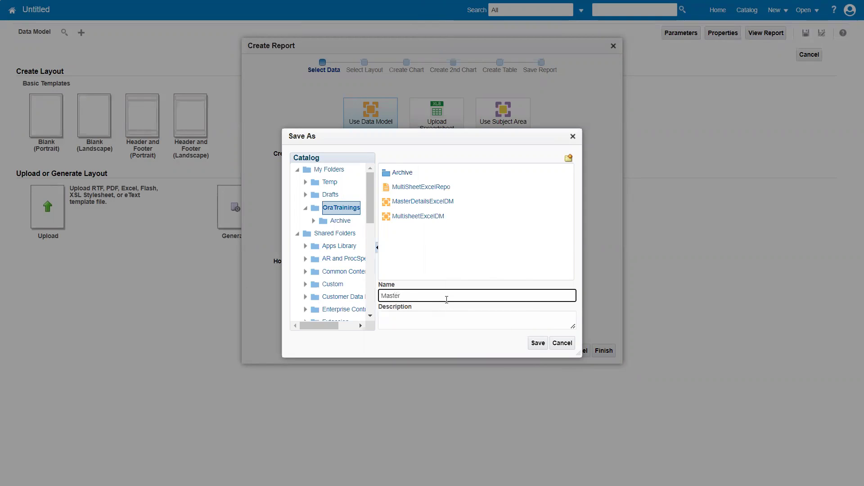
text(DetailsExcelRep)
click(540, 344)
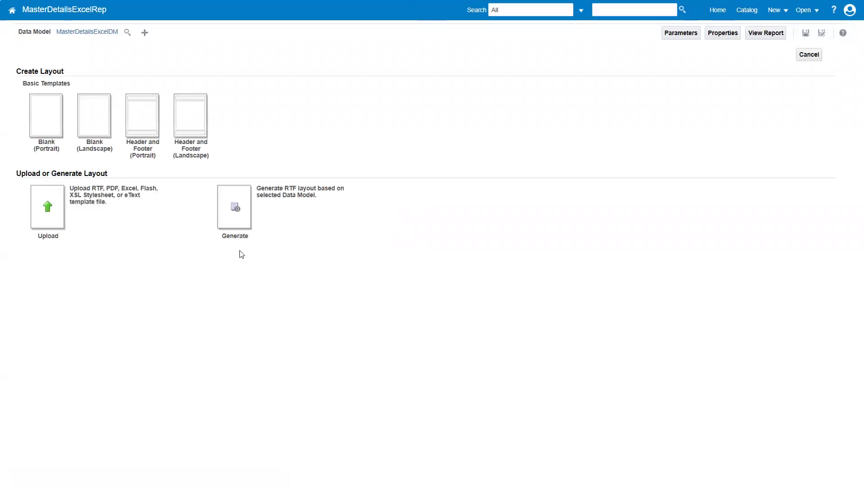
Start a layout upload and choose MasterChildExcelTMPL.xls from the MasterChildReportExcel folder as its template file
click(57, 219)
click(387, 223)
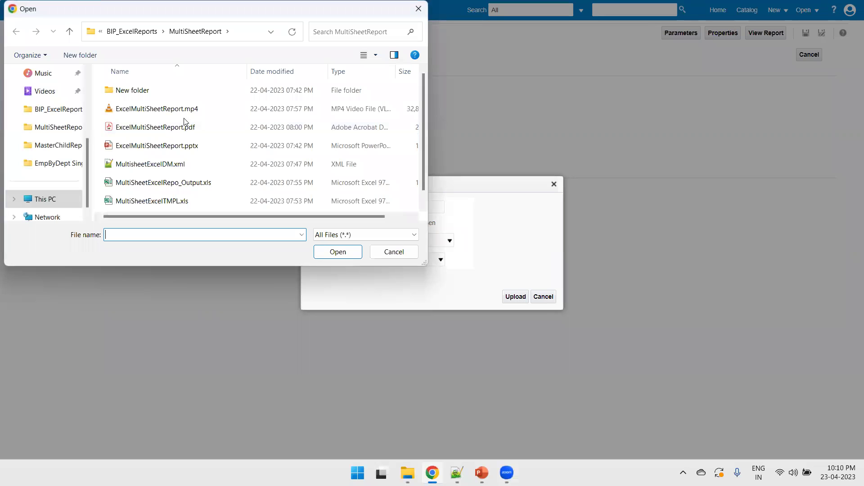
click(155, 31)
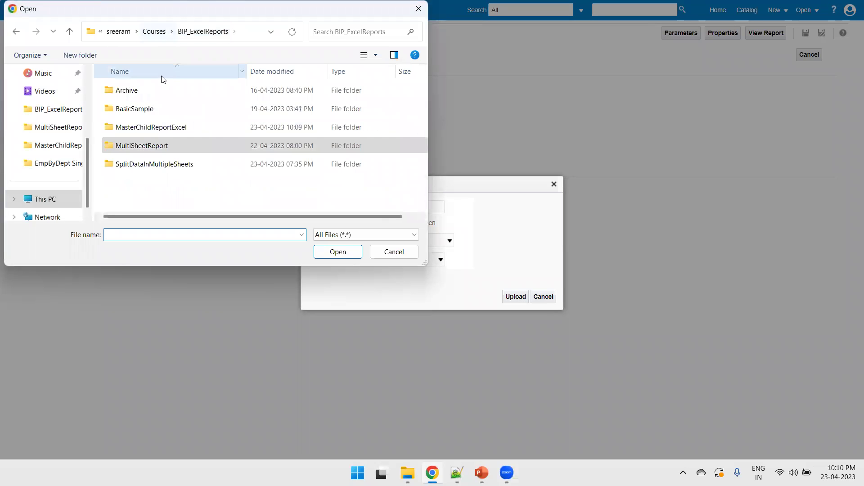
double_click(165, 132)
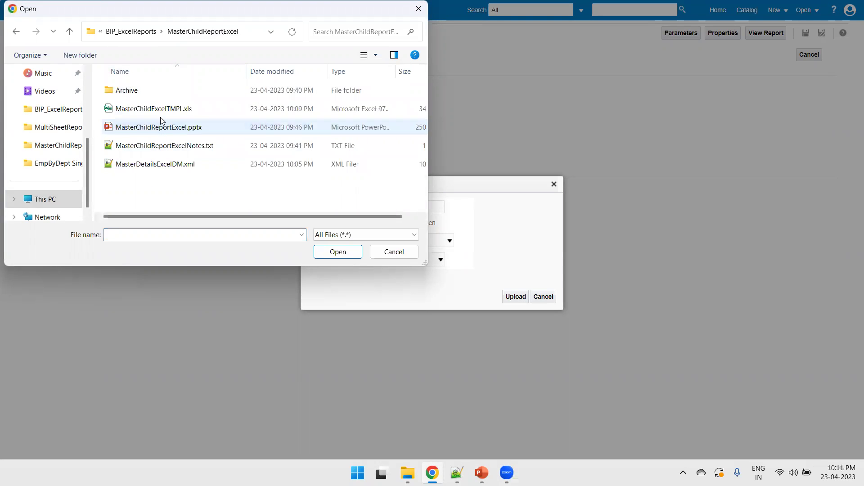
double_click(166, 110)
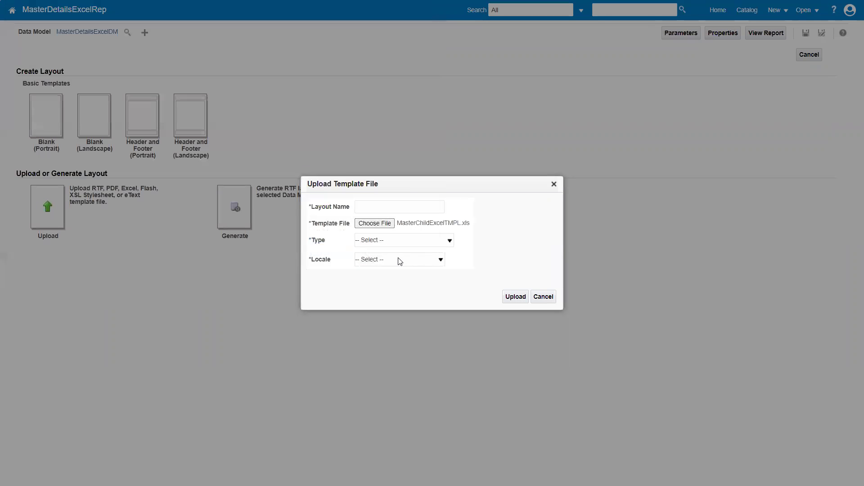
Set the template type to Excel Template, name the layout Output, choose its locale, and upload it
click(407, 244)
click(381, 205)
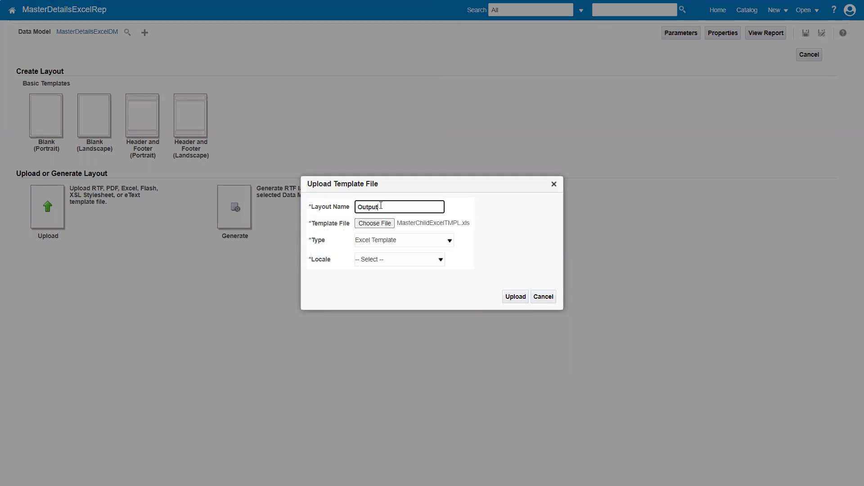
click(373, 261)
click(373, 268)
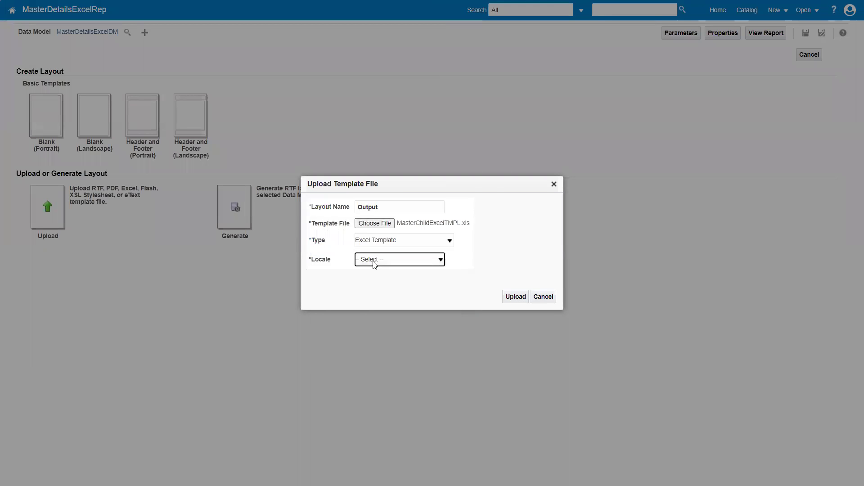
click(516, 298)
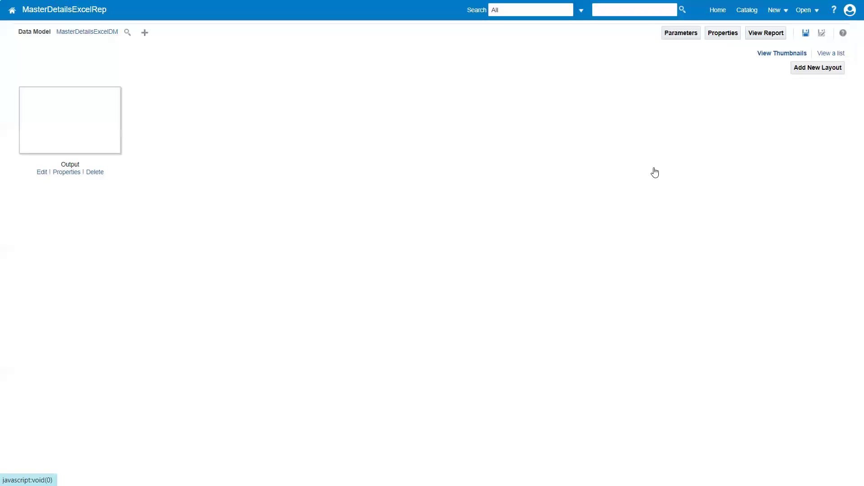
Run the report, open the downloaded MasterDetailsExcelRep_Output.xls file in Excel, and enable editing
click(768, 35)
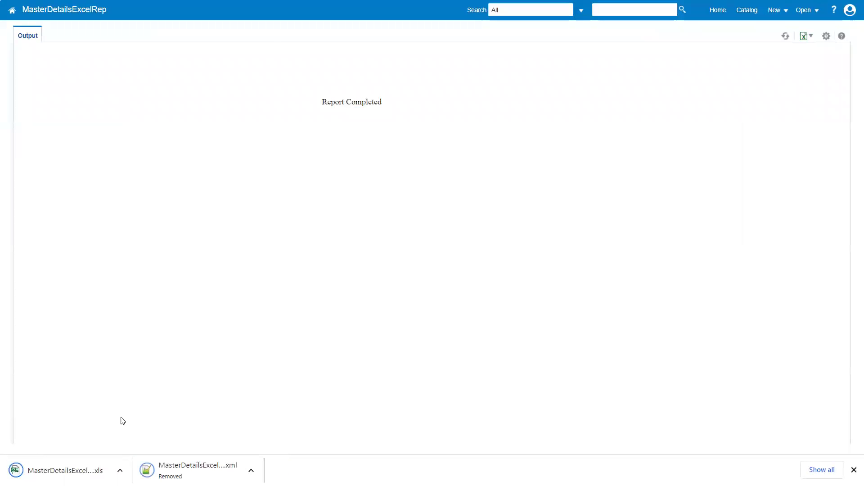
click(84, 466)
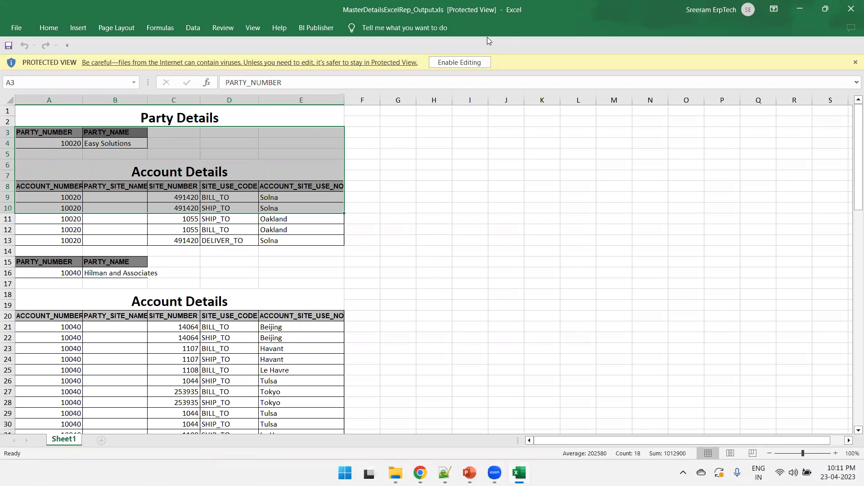
click(450, 62)
Examine how the account detail rows are grouped under each party throughout the report output sheet
scroll(184, 238, down, 16)
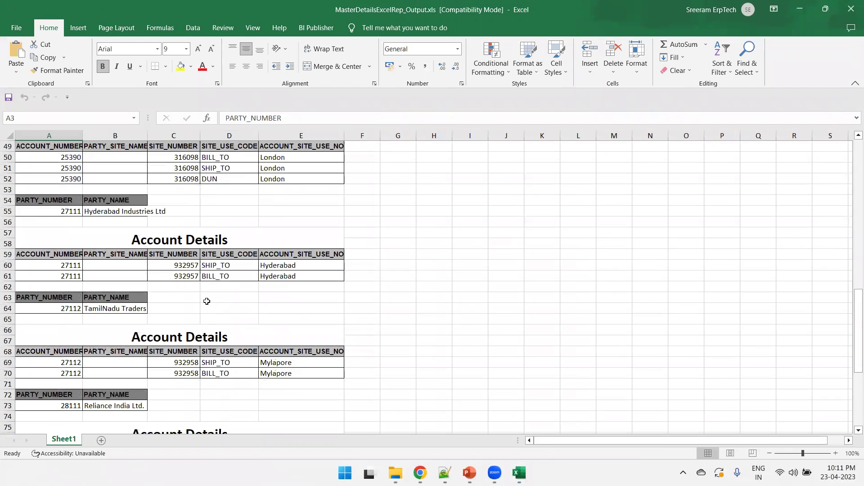
scroll(207, 301, down, 5)
scroll(209, 310, down, 4)
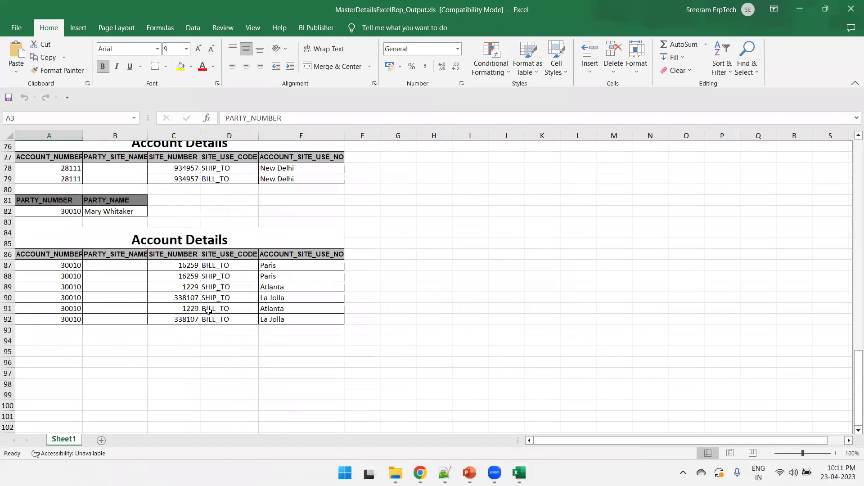
scroll(229, 311, up, 9)
scroll(288, 308, up, 5)
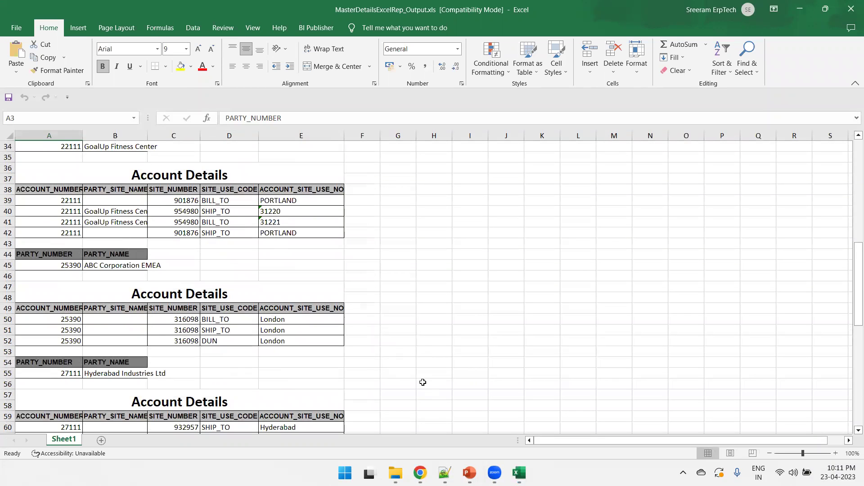
scroll(434, 306, up, 3)
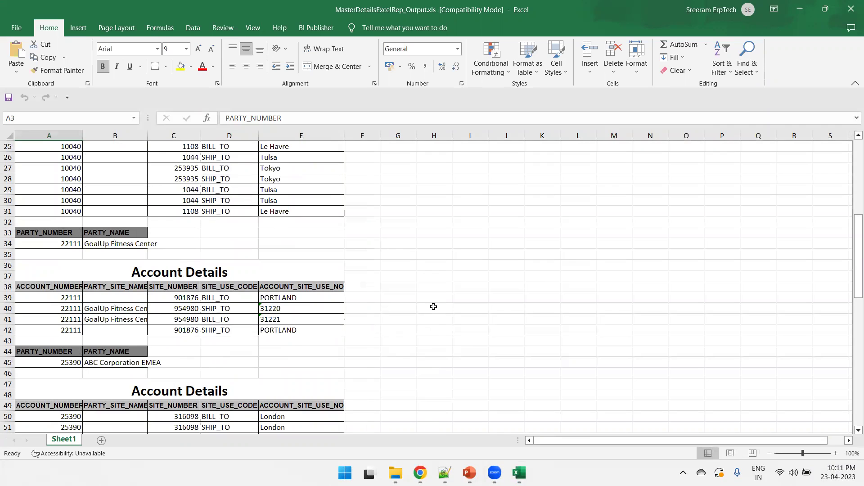
scroll(434, 306, up, 8)
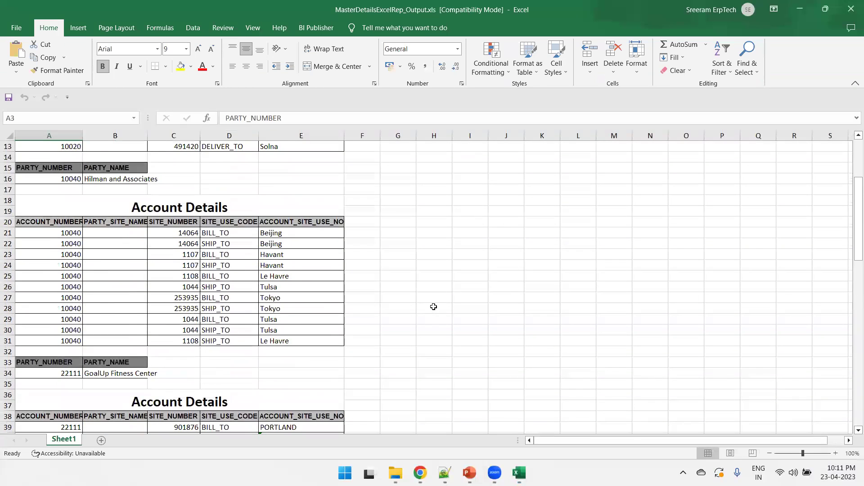